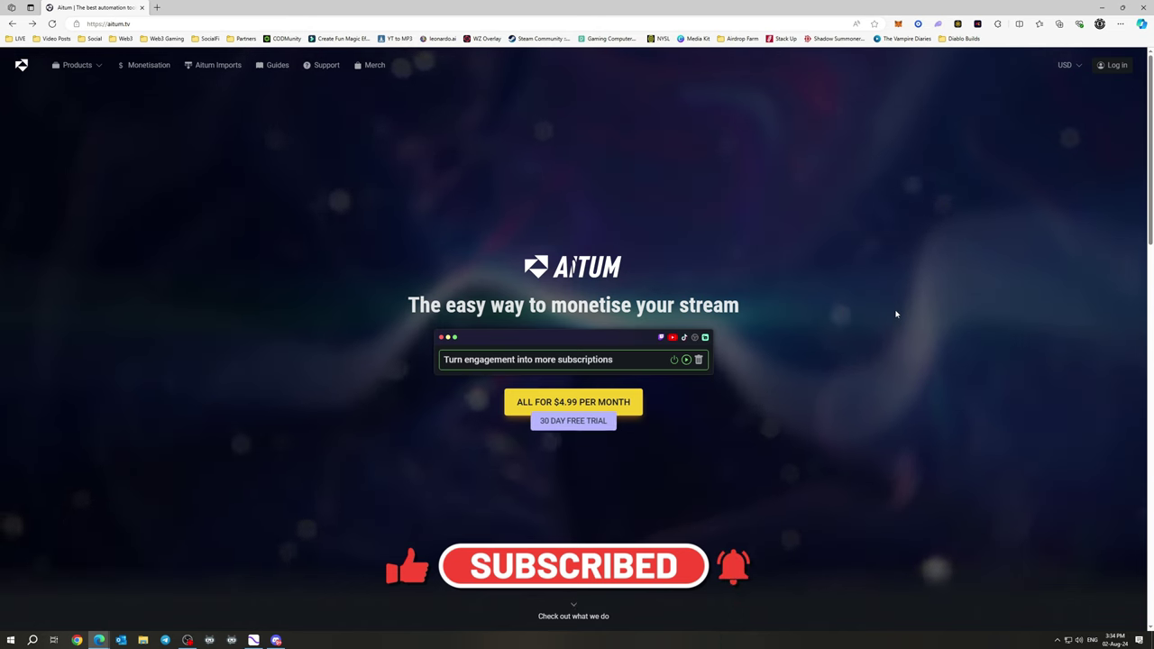
Download the Aitum Vertical Plugin installer from the Aitum site.
{"action": "scroll", "coordinate": [876, 289], "scroll_direction": "down", "scroll_amount": 6}
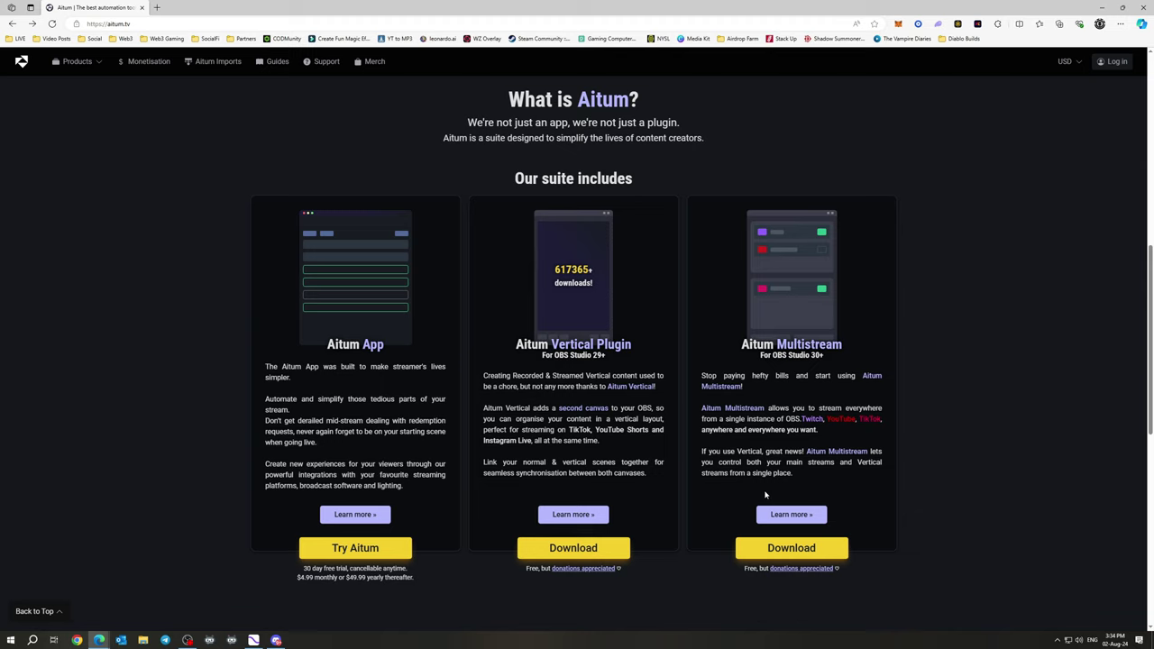
{"action": "left_click_drag", "start_coordinate": [516, 343], "coordinate": [651, 349]}
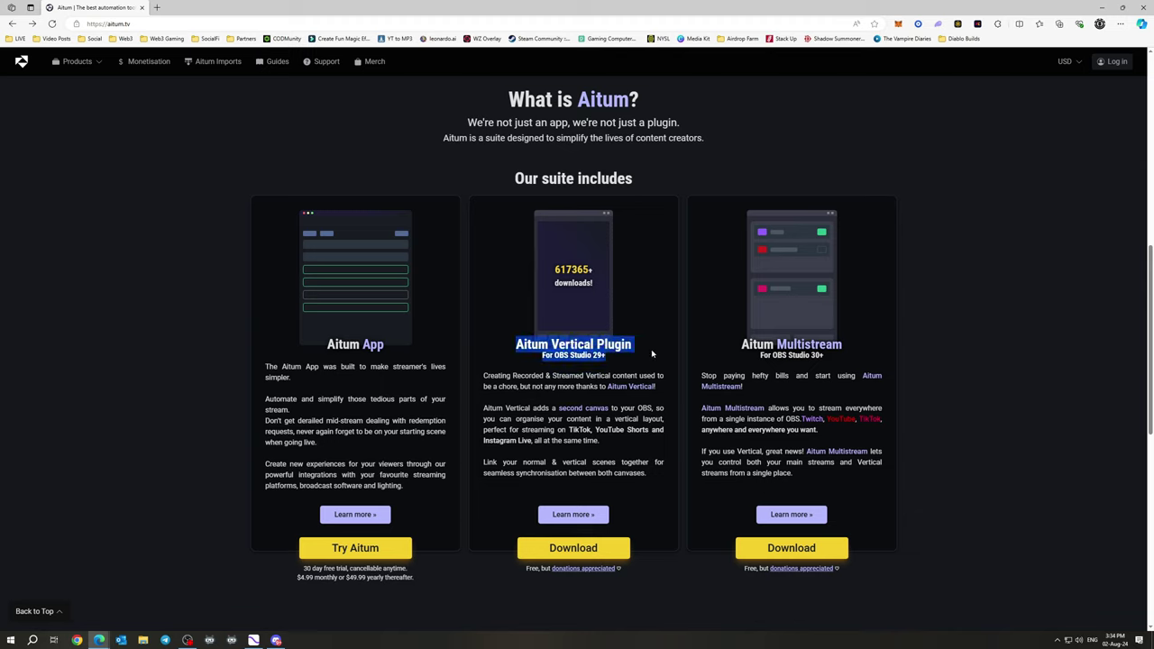
{"action": "left_click_drag", "start_coordinate": [741, 343], "coordinate": [861, 364]}
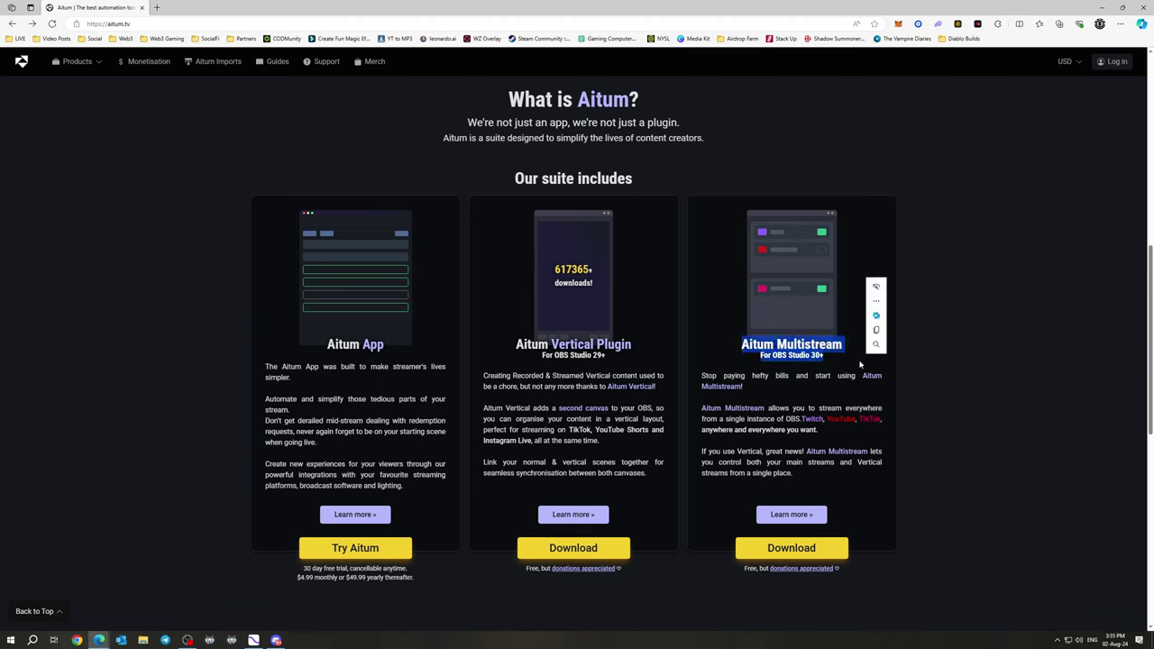
{"action": "left_click", "coordinate": [830, 366]}
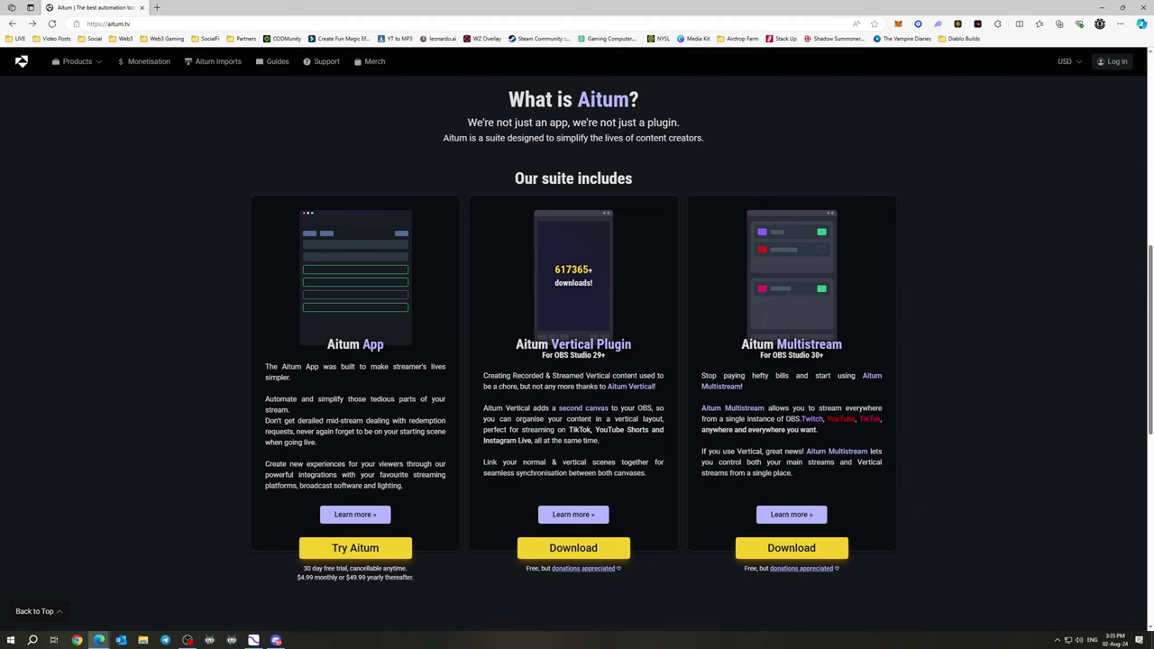
{"action": "left_click_drag", "start_coordinate": [741, 343], "coordinate": [847, 360]}
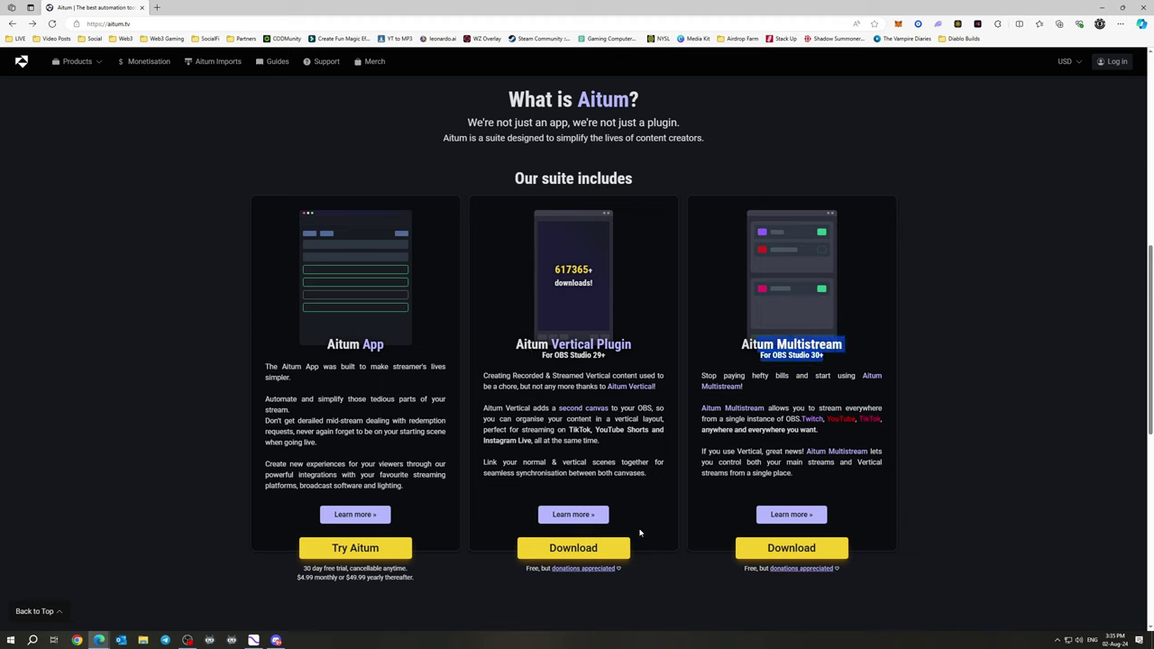
{"action": "left_click", "coordinate": [585, 554]}
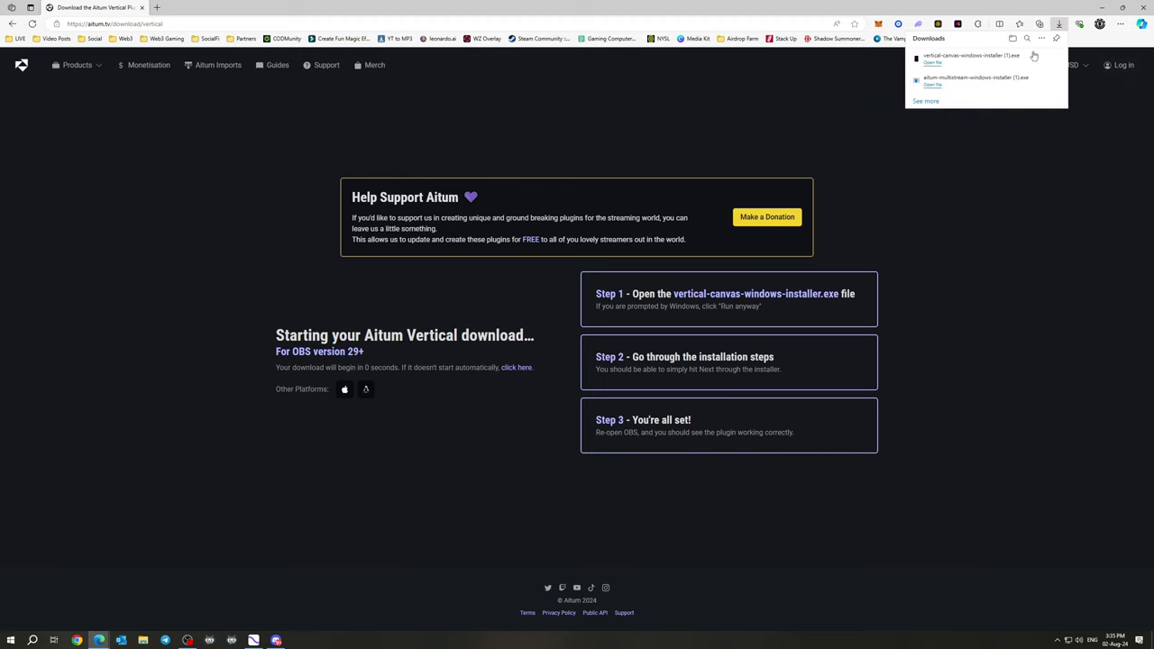
Return to the Aitum homepage and download the Aitum Multistream installer.
{"action": "left_click", "coordinate": [12, 24]}
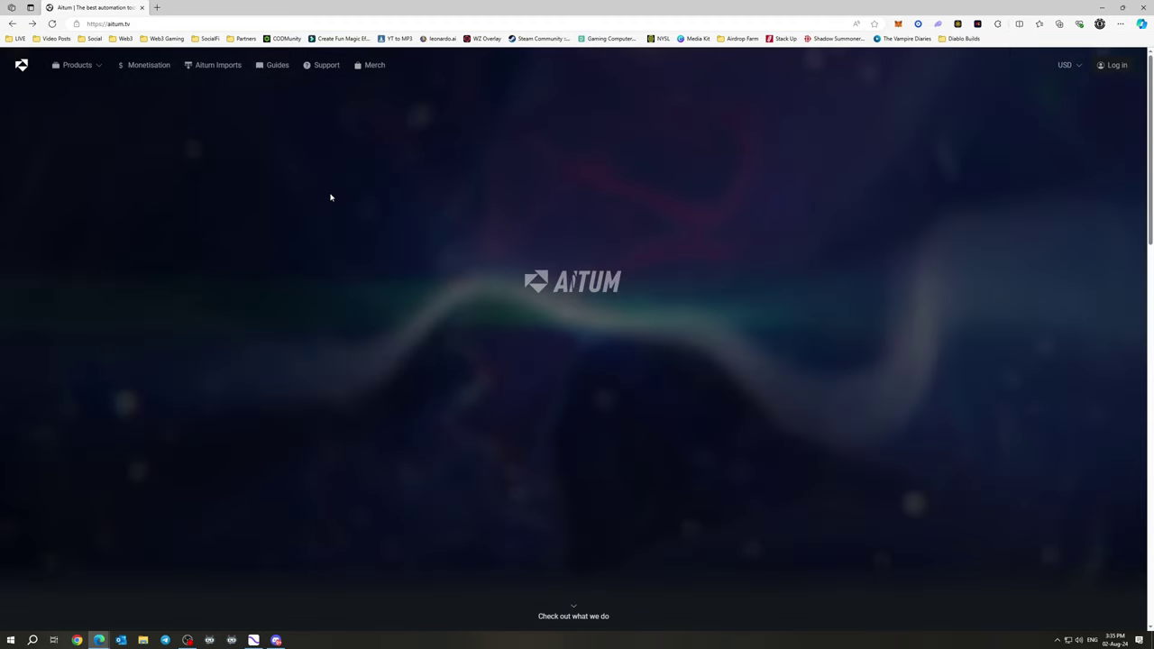
{"action": "scroll", "coordinate": [699, 334], "scroll_direction": "down", "scroll_amount": 7}
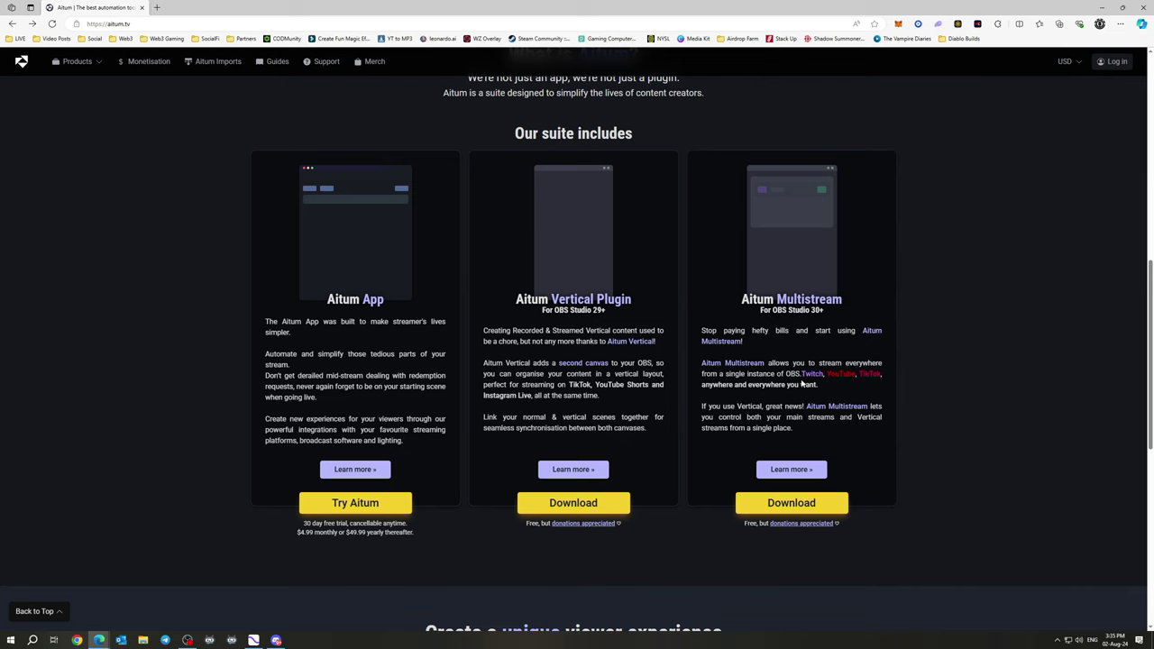
{"action": "left_click", "coordinate": [781, 505]}
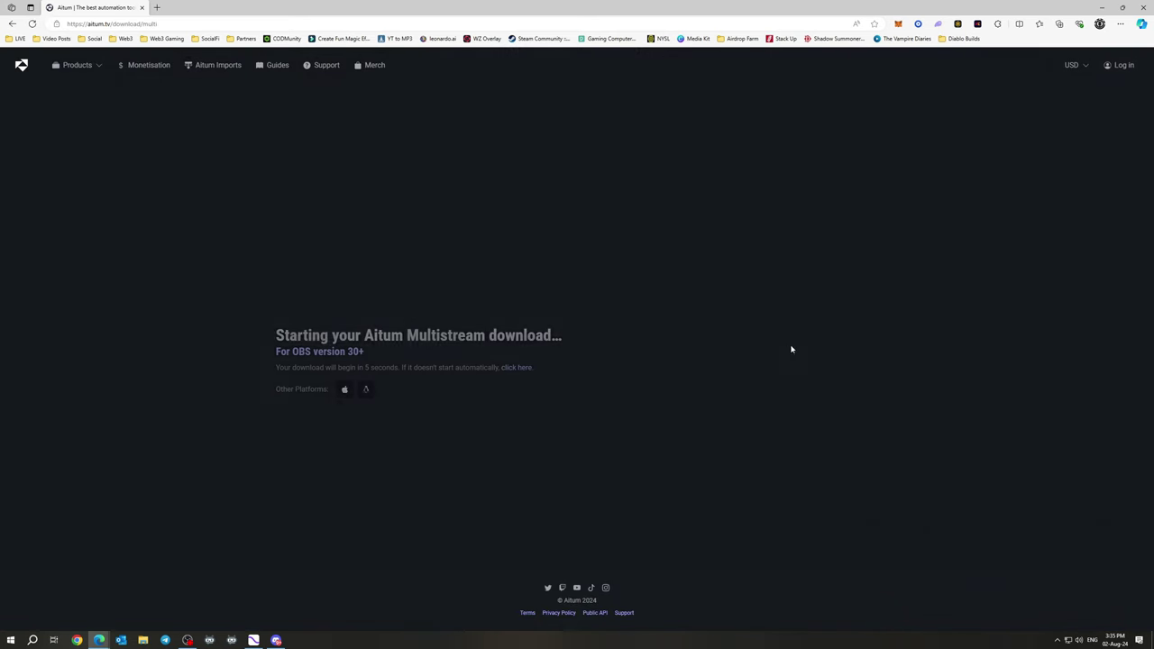
From Downloads, launch the Aitum Multistream installer and exit its setup without installing.
{"action": "key", "text": "super+e"}
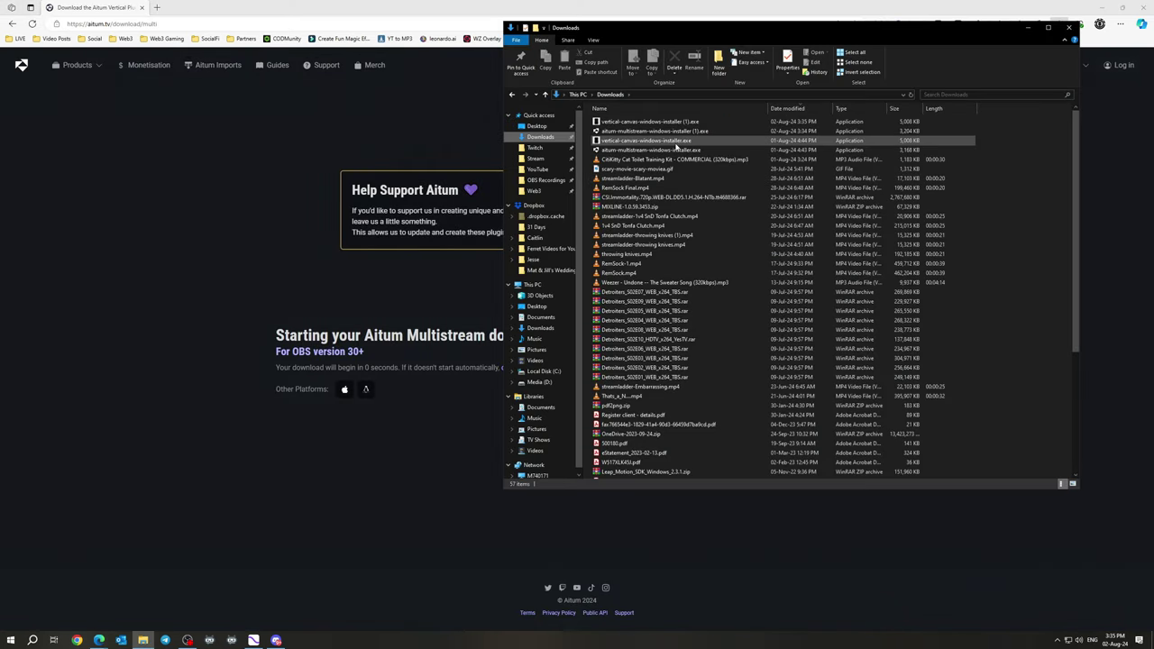
{"action": "left_click", "coordinate": [673, 151]}
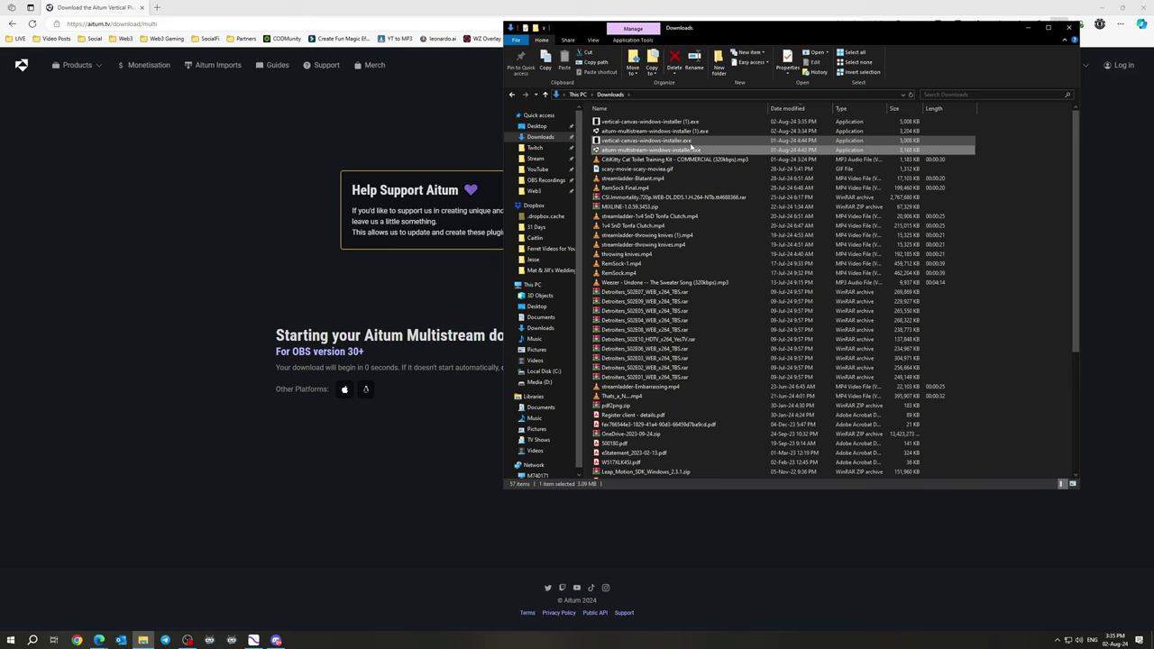
{"action": "key", "text": "Up"}
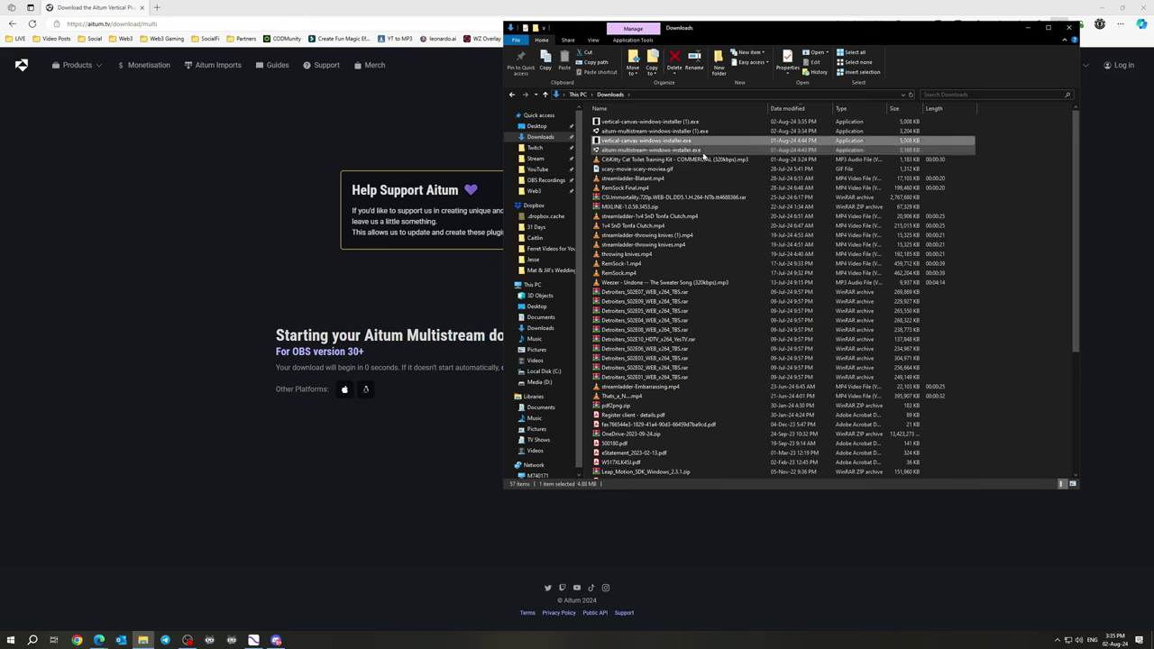
{"action": "double_click", "coordinate": [683, 148]}
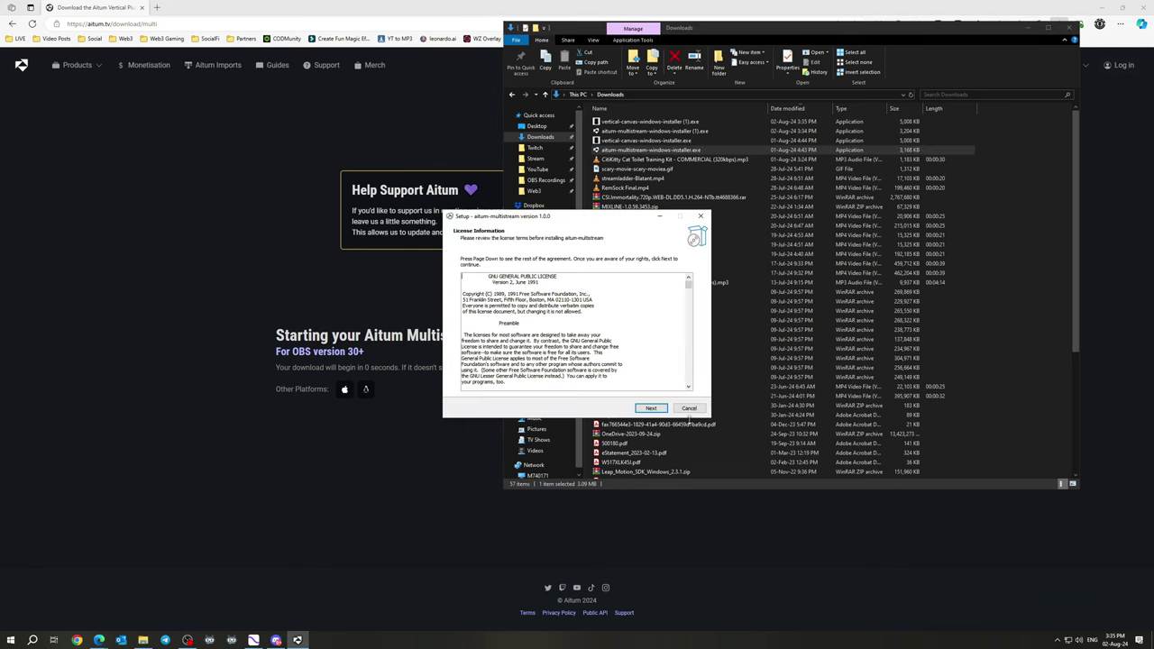
{"action": "left_click", "coordinate": [689, 408]}
{"action": "left_click", "coordinate": [636, 367]}
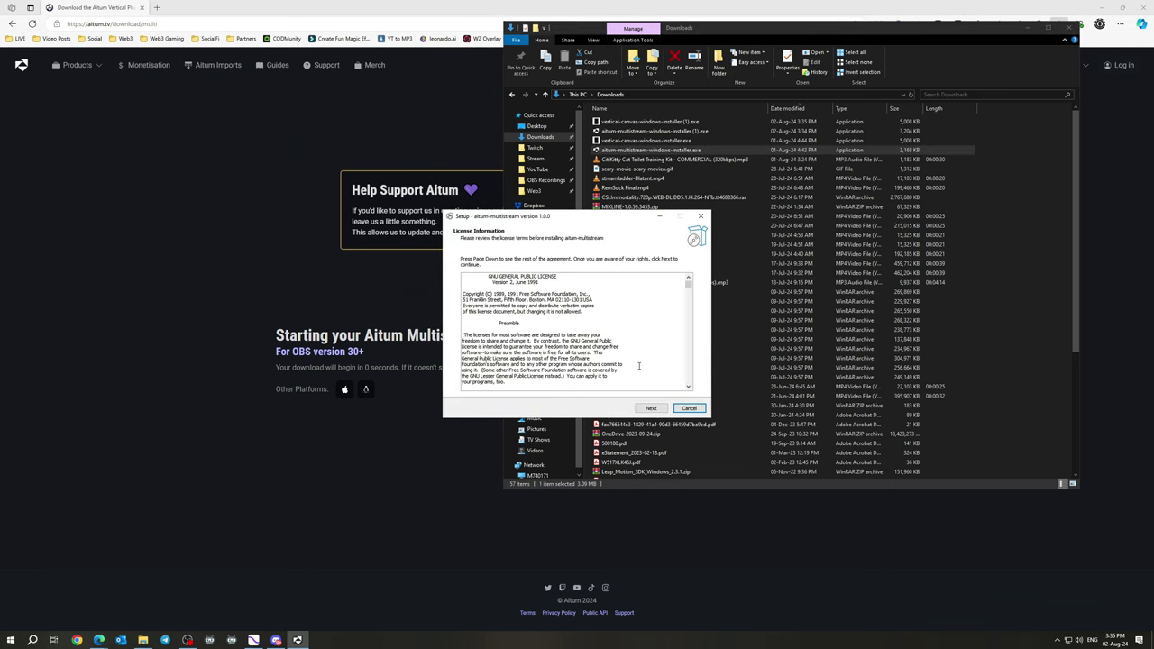
{"action": "left_click", "coordinate": [688, 407]}
{"action": "left_click", "coordinate": [610, 365]}
Run the Vertical Canvas installer to the obs-studio location, then cancel and exit setup.
{"action": "left_click", "coordinate": [695, 141]}
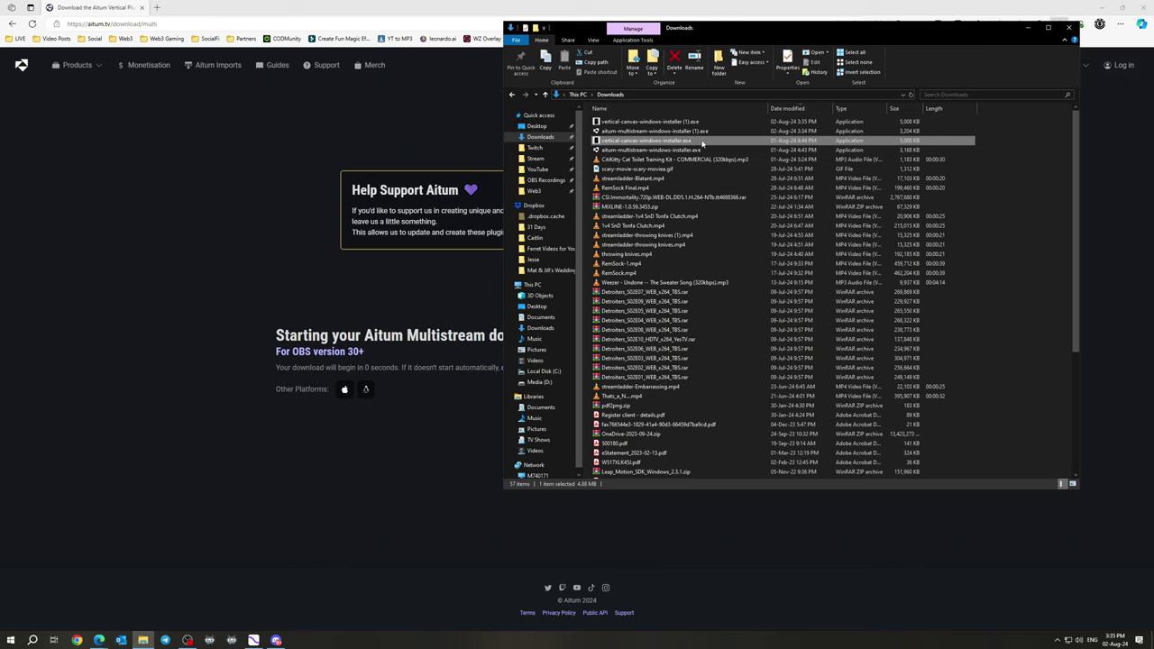
{"action": "double_click", "coordinate": [703, 143]}
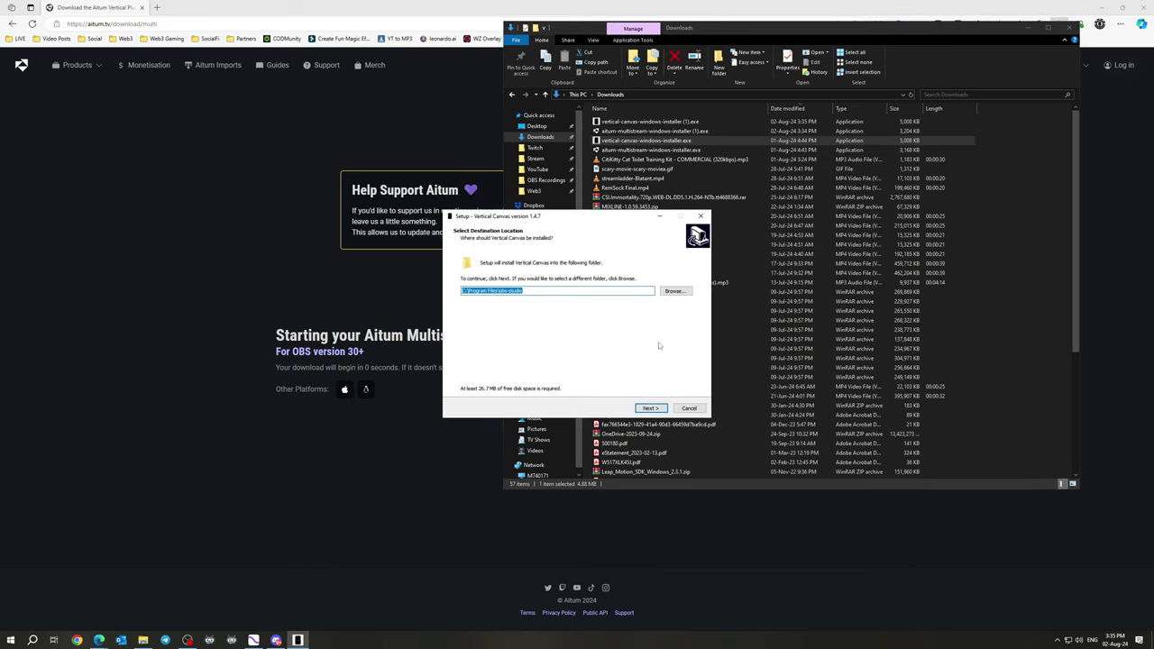
{"action": "left_click", "coordinate": [650, 410]}
{"action": "left_click", "coordinate": [651, 411]}
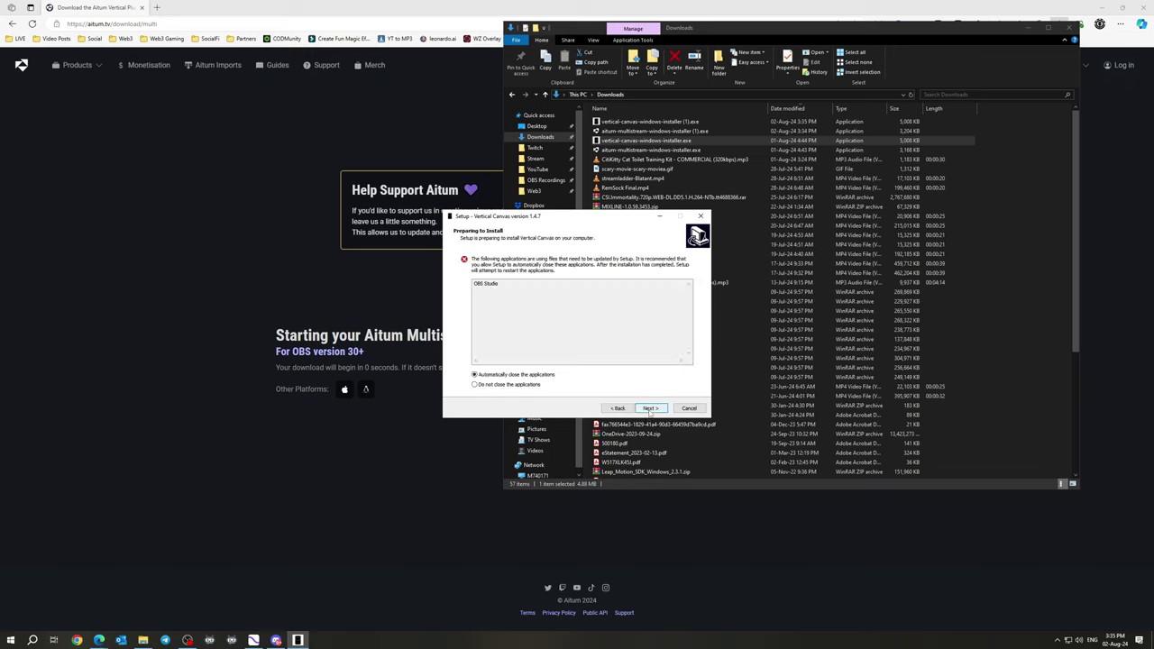
{"action": "left_click", "coordinate": [617, 409]}
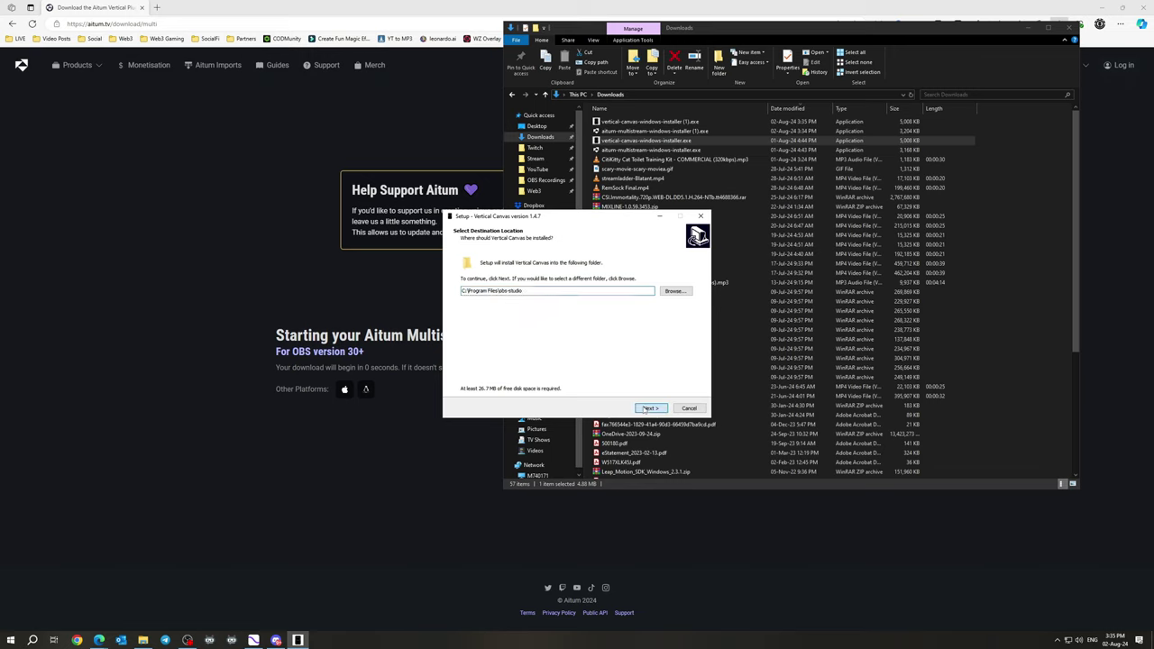
{"action": "left_click", "coordinate": [650, 408]}
{"action": "left_click", "coordinate": [651, 411]}
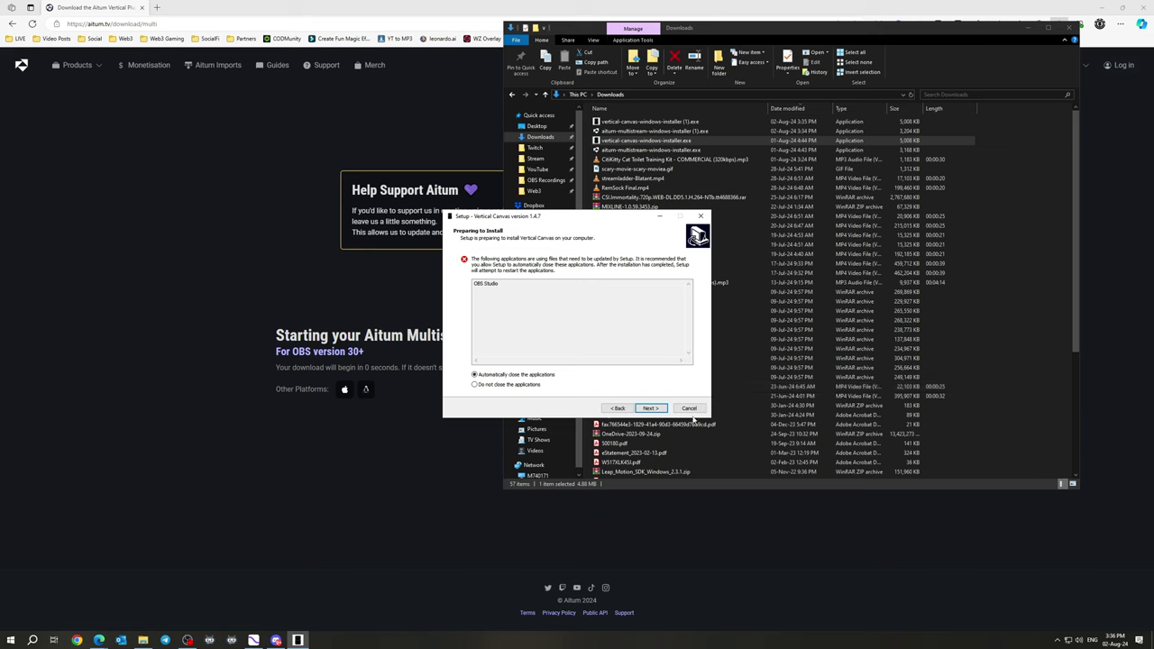
{"action": "left_click", "coordinate": [692, 410]}
{"action": "left_click", "coordinate": [610, 366]}
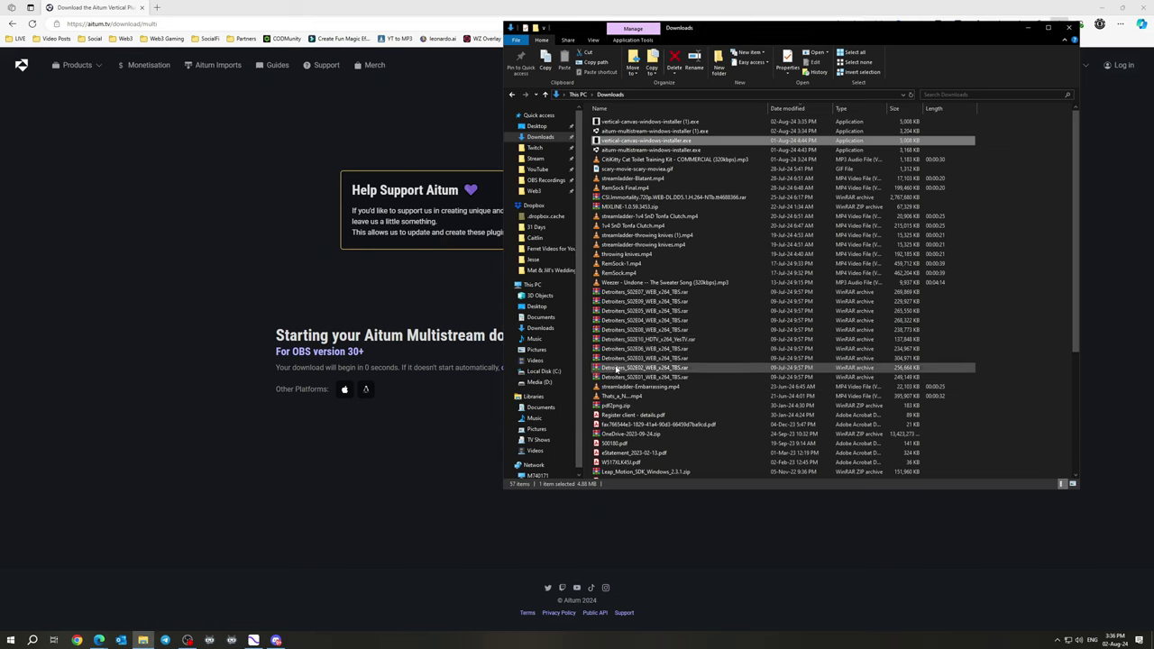
Relaunch the Aitum Multistream installer, continue past the license, then cancel it.
{"action": "double_click", "coordinate": [663, 151]}
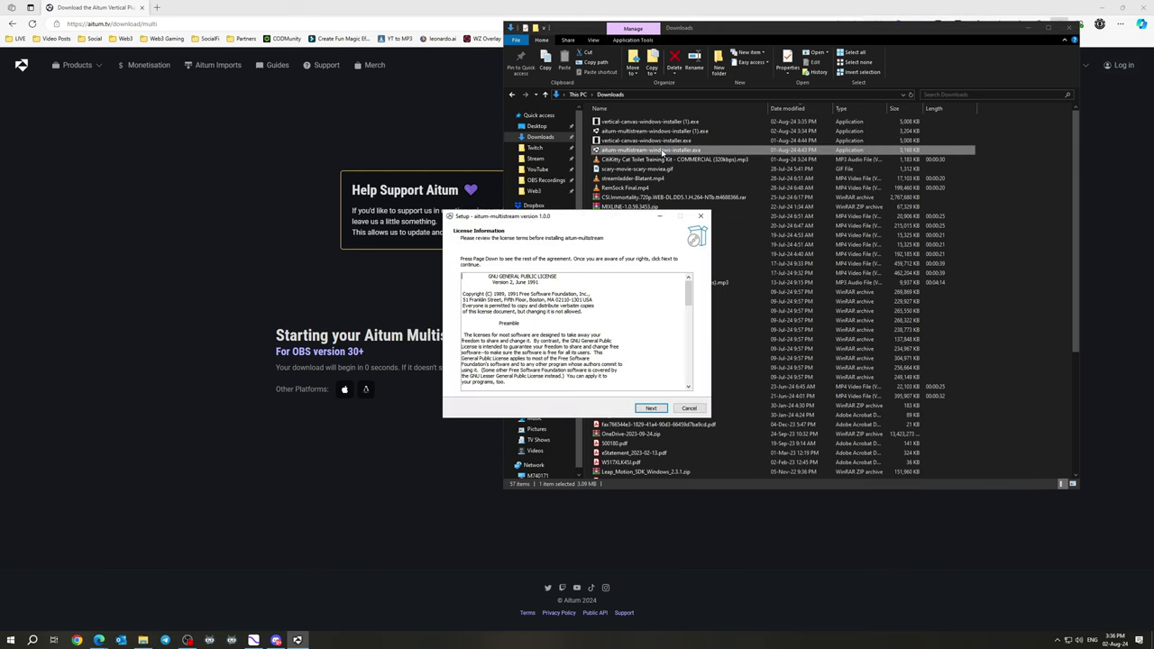
{"action": "left_click", "coordinate": [653, 410]}
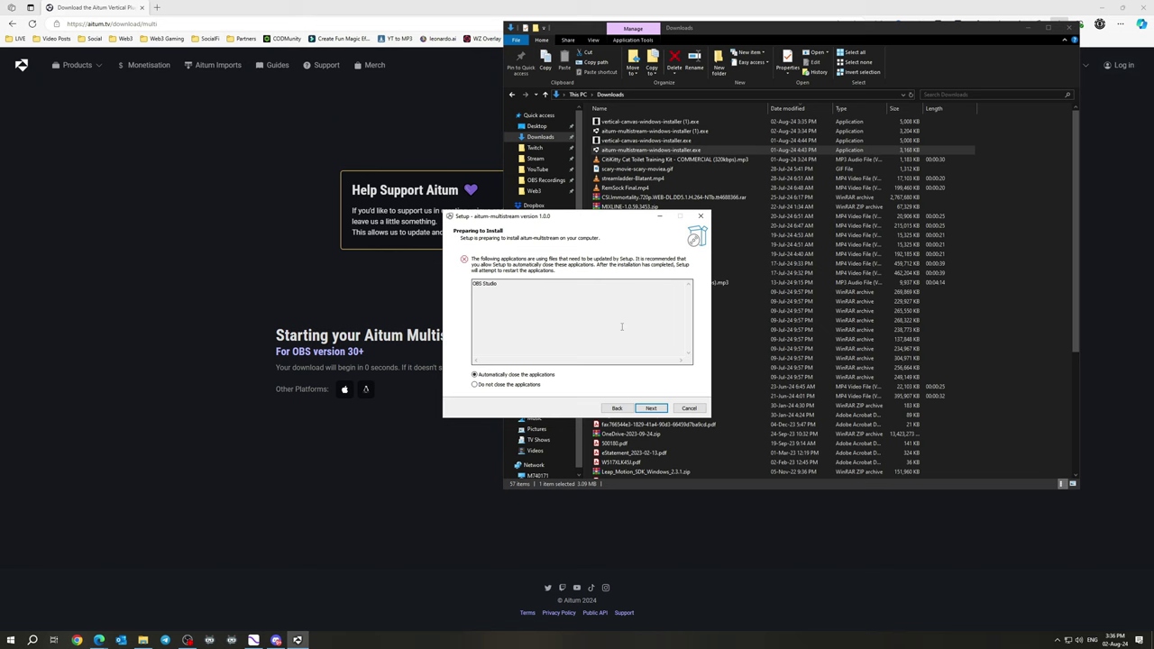
{"action": "left_click", "coordinate": [690, 410]}
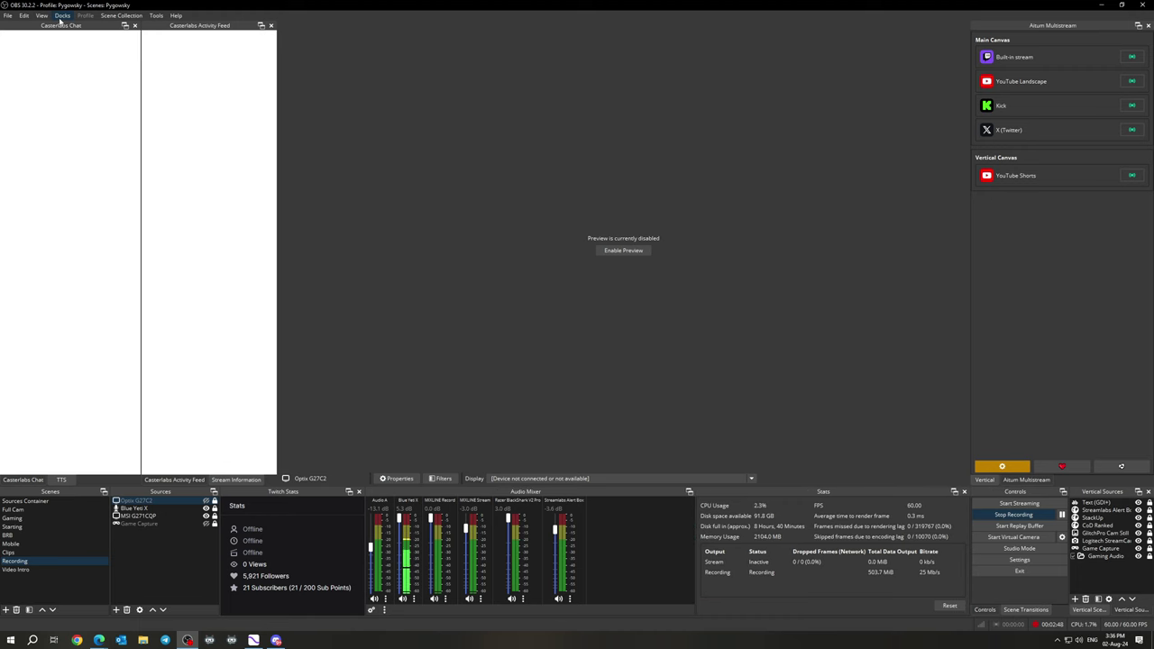
{"action": "left_click", "coordinate": [61, 18]}
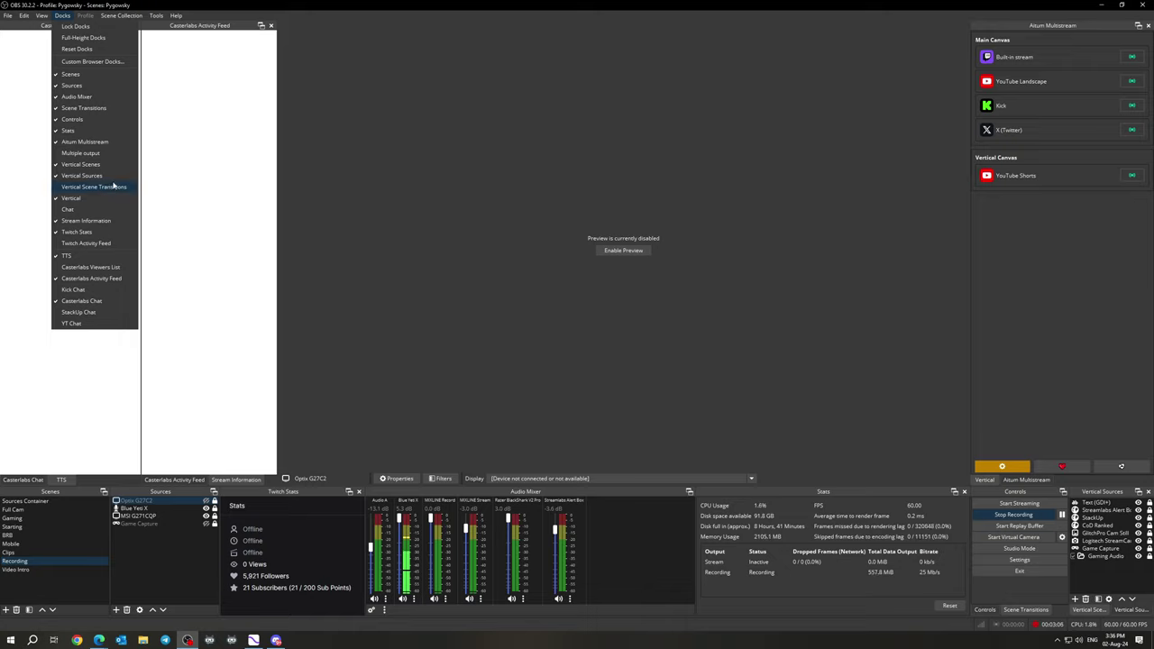
Switch the side panel to the Vertical dock and enable its webcam-and-overlay preview.
{"action": "left_click", "coordinate": [724, 396]}
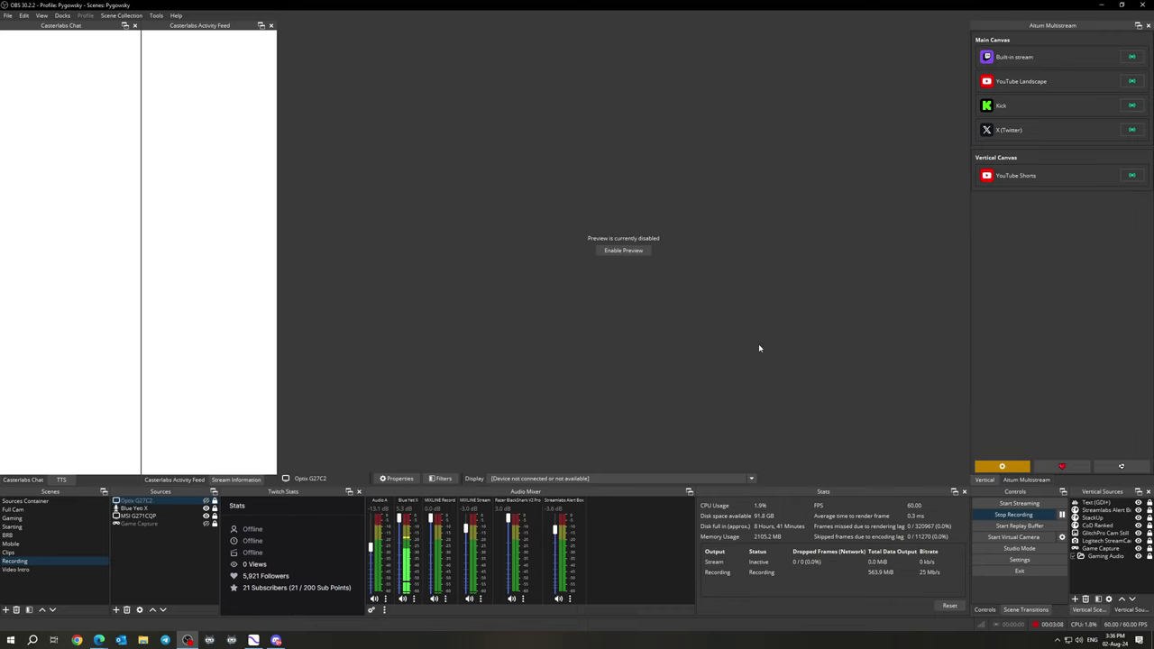
{"action": "left_click", "coordinate": [987, 478]}
{"action": "left_click", "coordinate": [1059, 245]}
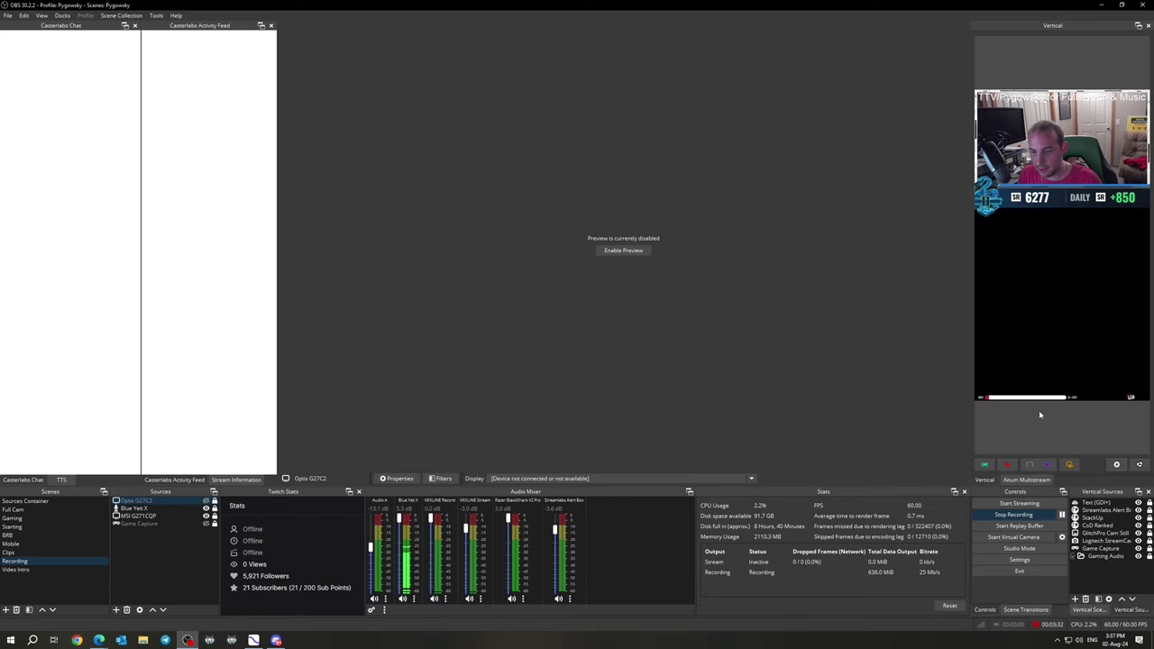
Disable the vertical canvas preview and show the Aitum Multistream destination list.
{"action": "right_click", "coordinate": [1053, 271]}
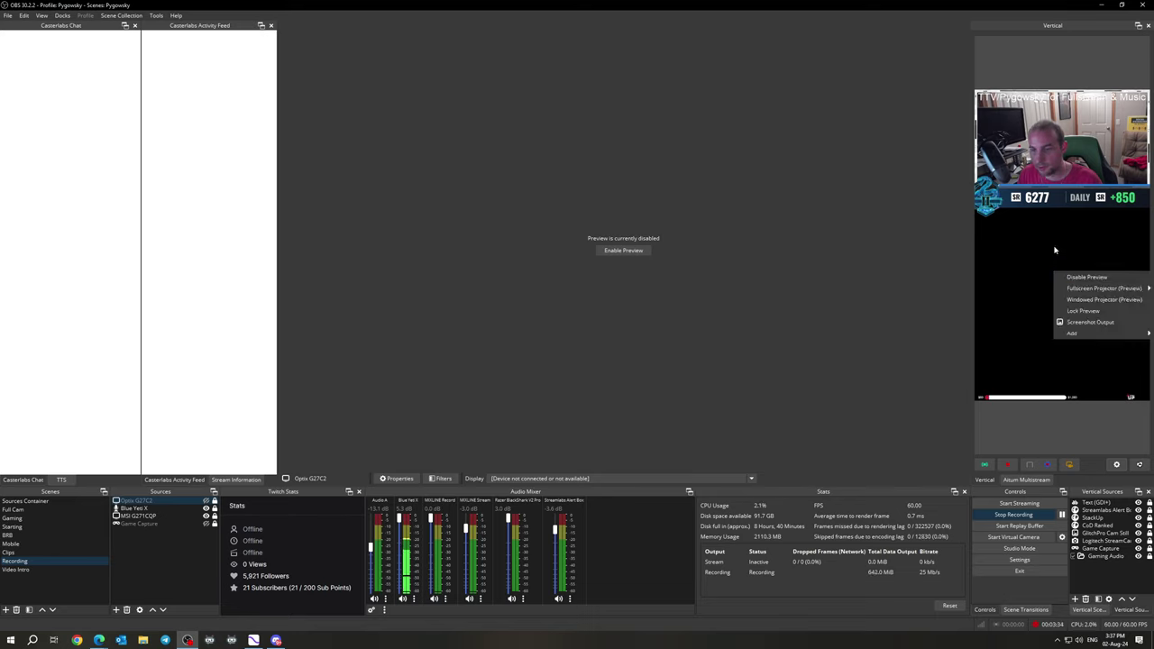
{"action": "left_click", "coordinate": [1054, 228]}
{"action": "right_click", "coordinate": [1078, 294]}
{"action": "left_click", "coordinate": [1090, 306]}
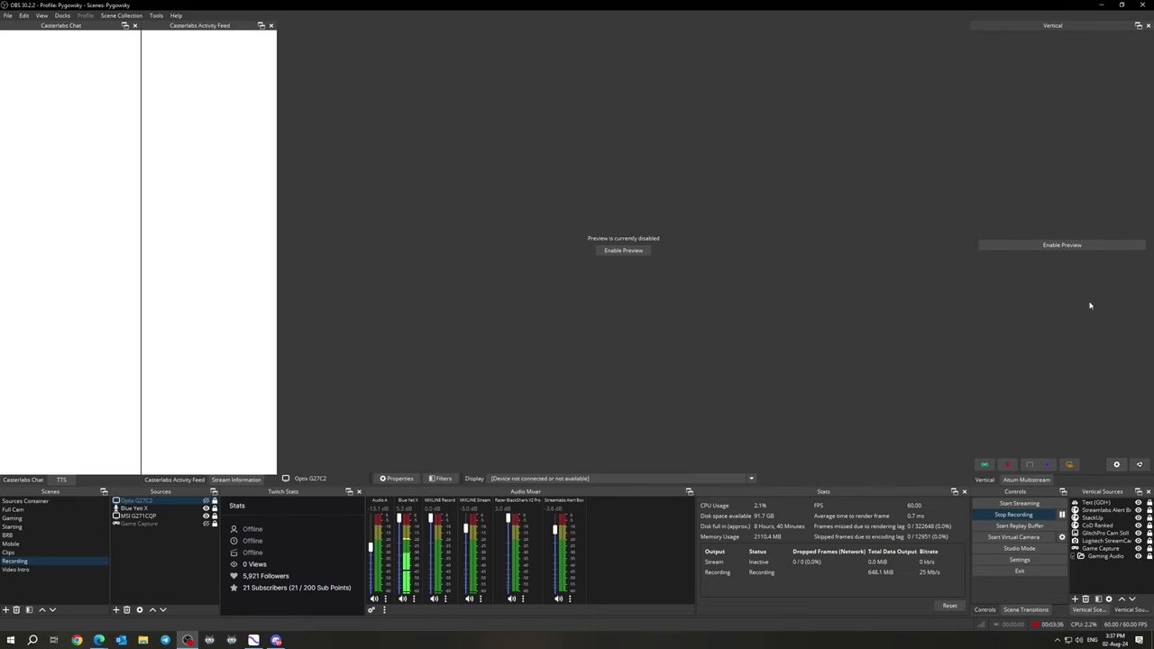
{"action": "left_click", "coordinate": [1025, 481]}
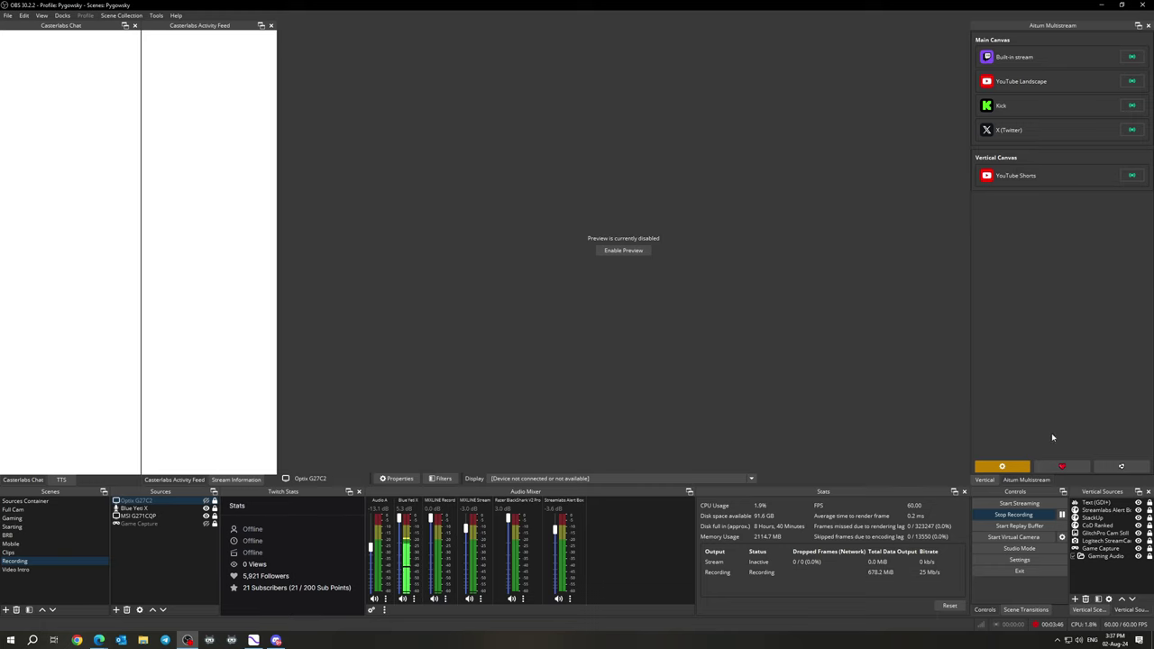
Turn the main canvas preview on and back off, returning to the Multistream destinations.
{"action": "left_click", "coordinate": [984, 479]}
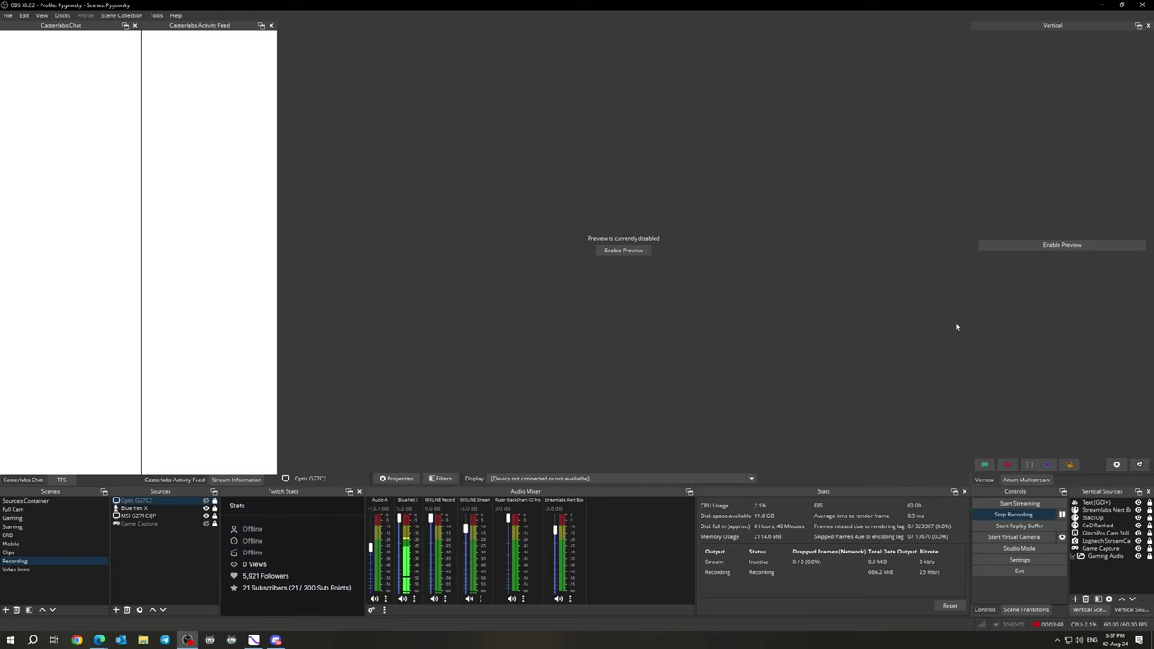
{"action": "left_click", "coordinate": [623, 250]}
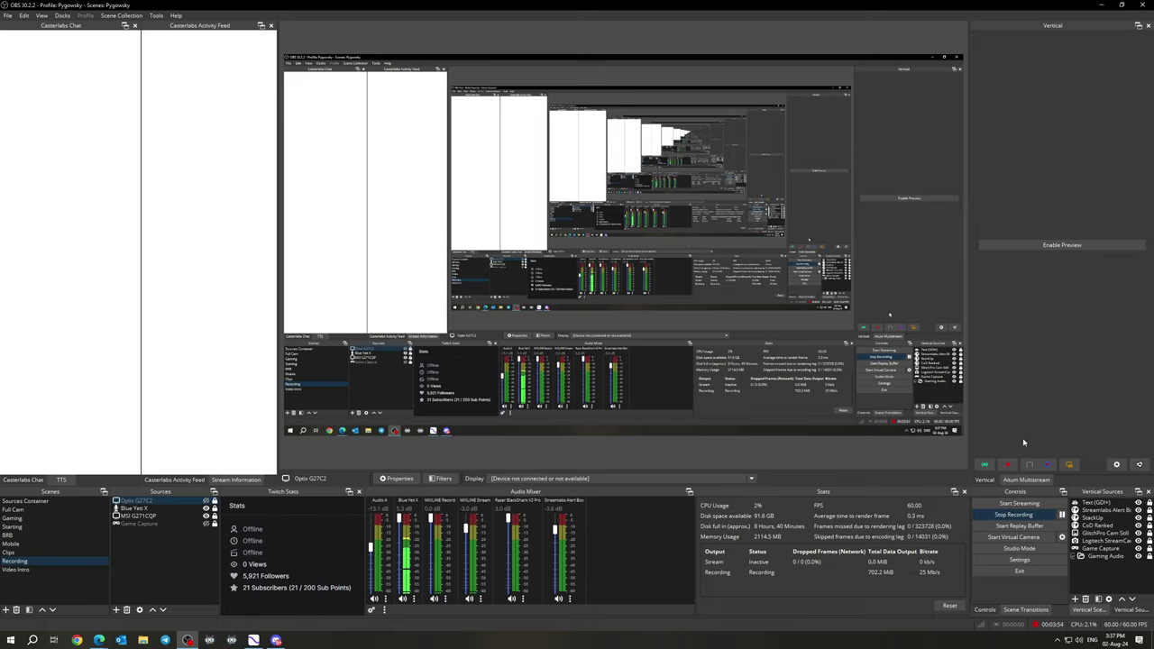
{"action": "right_click", "coordinate": [705, 324]}
{"action": "left_click", "coordinate": [730, 9]}
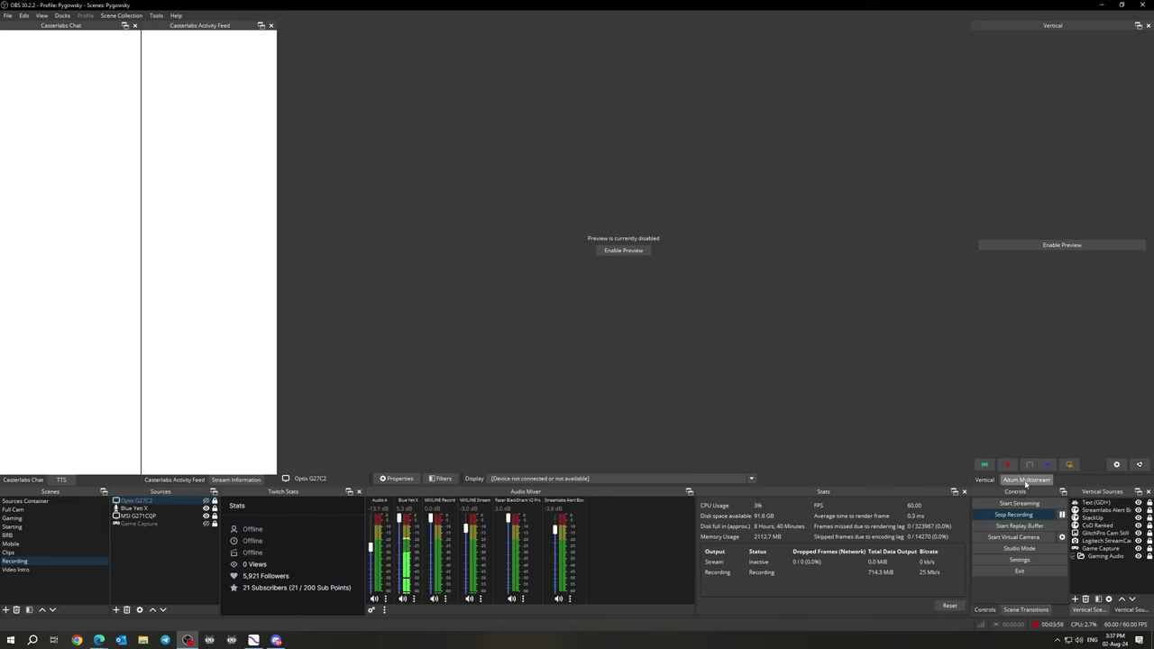
{"action": "left_click", "coordinate": [1016, 482]}
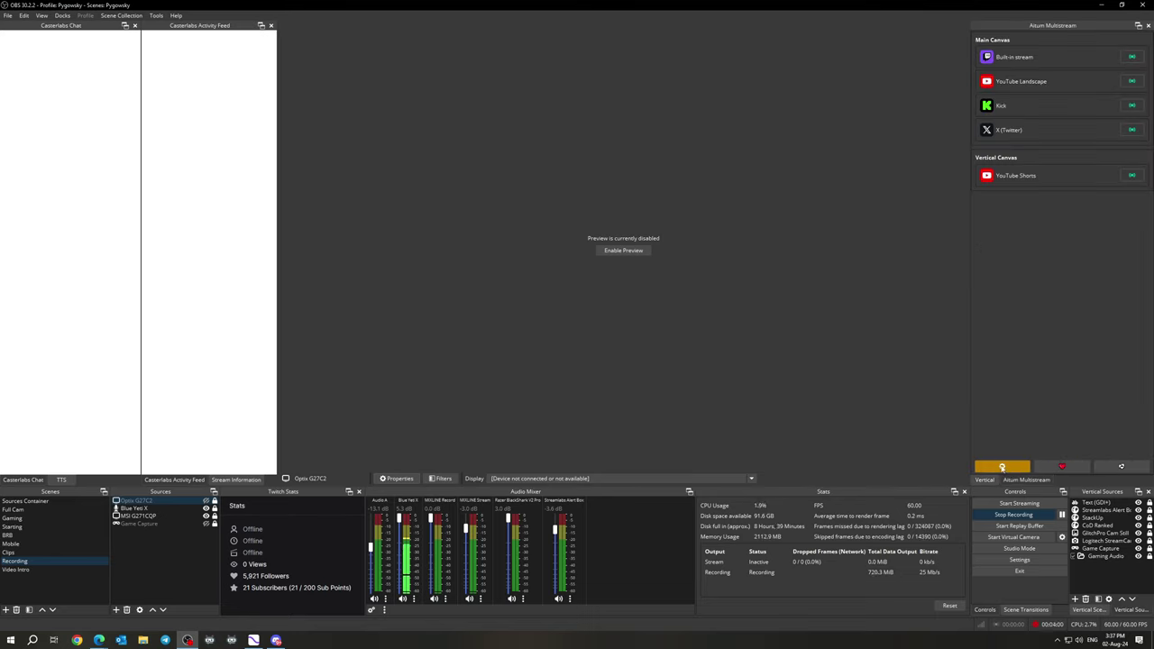
Open the Aitum Multistream settings from its dock and move the dialog up and right.
{"action": "left_click", "coordinate": [1002, 467]}
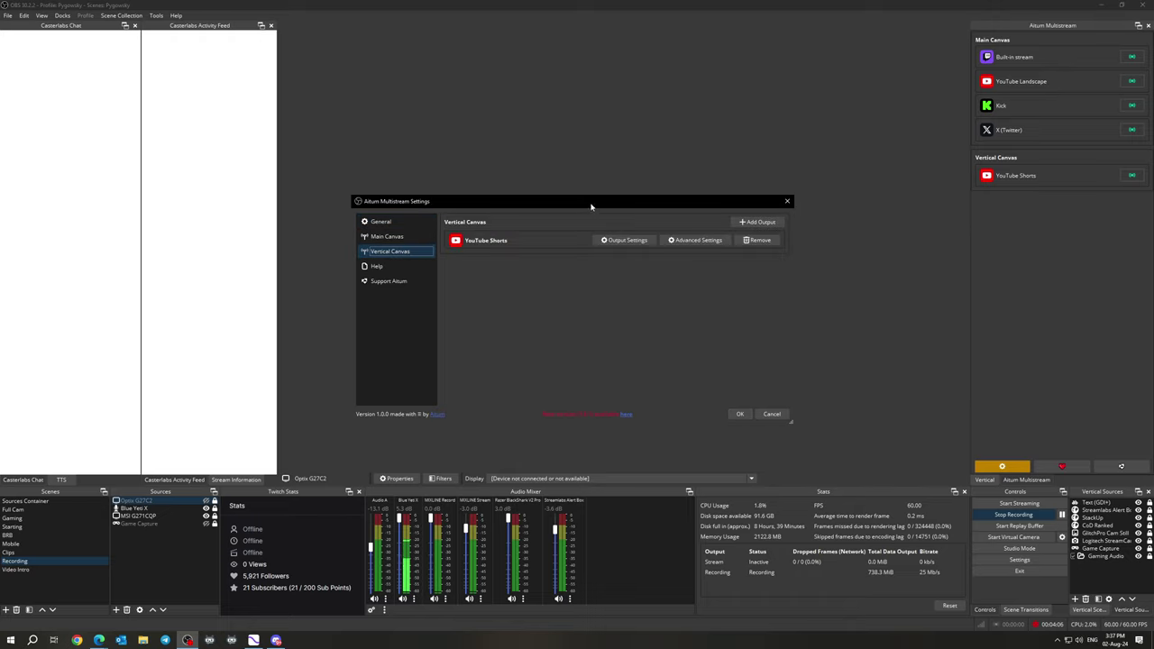
{"action": "left_click_drag", "start_coordinate": [591, 207], "coordinate": [762, 162]}
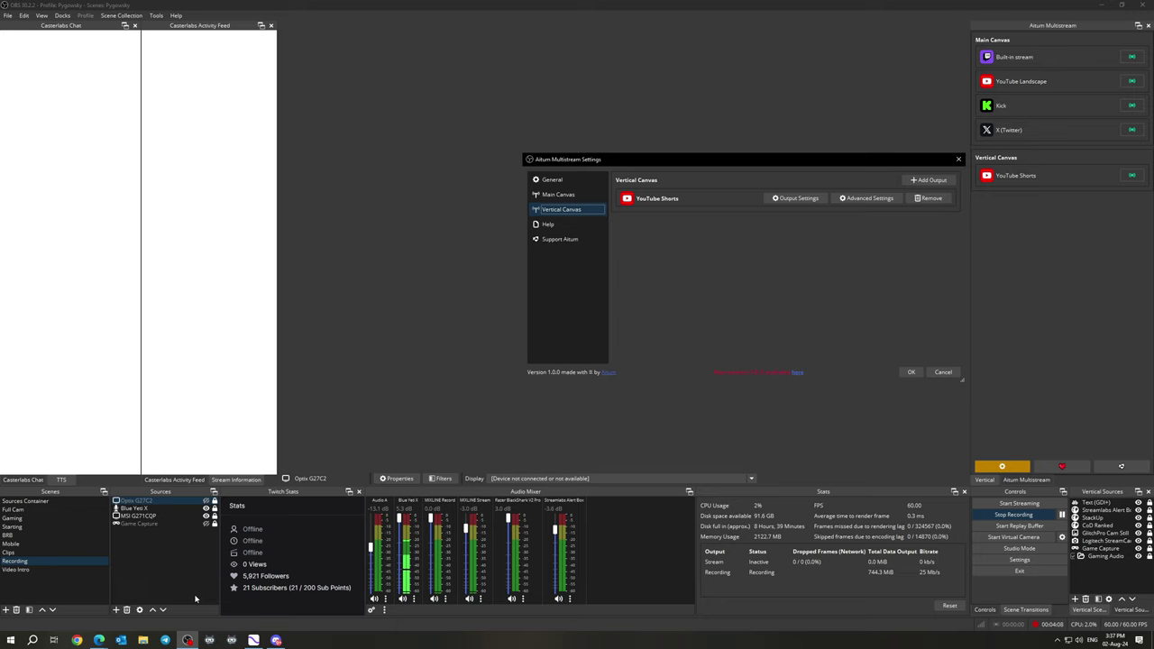
In YouTube Studio, start a Go live setup and check the stream details without changes.
{"action": "mouse_move", "coordinate": [99, 640]}
{"action": "left_click", "coordinate": [54, 600]}
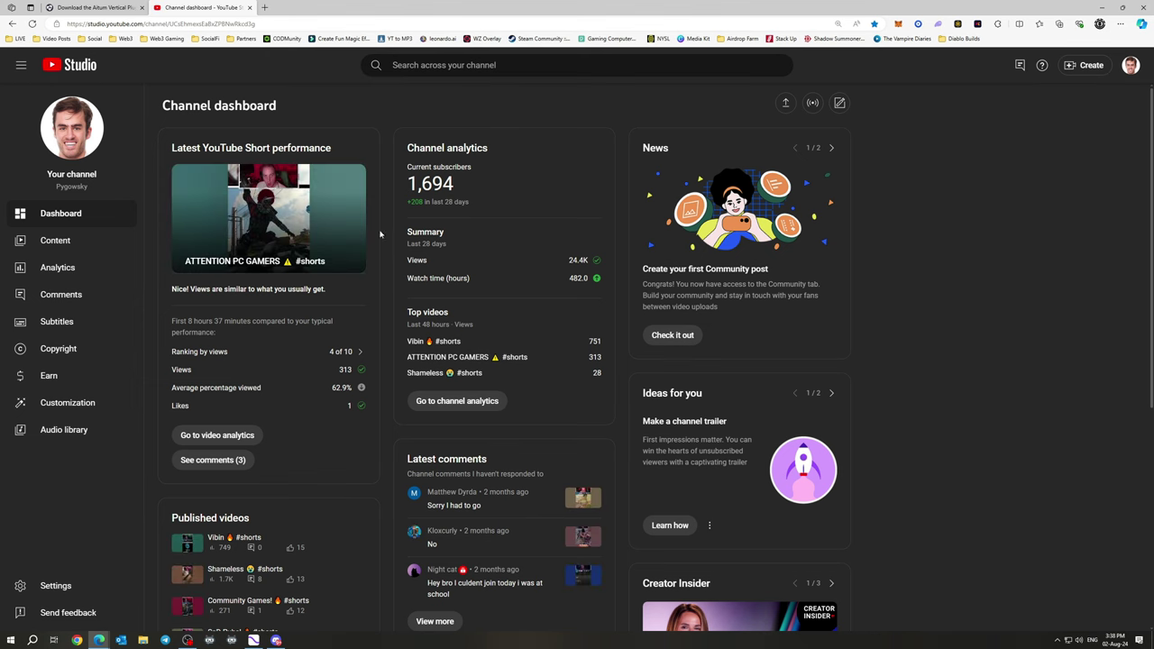
{"action": "left_click", "coordinate": [1087, 65]}
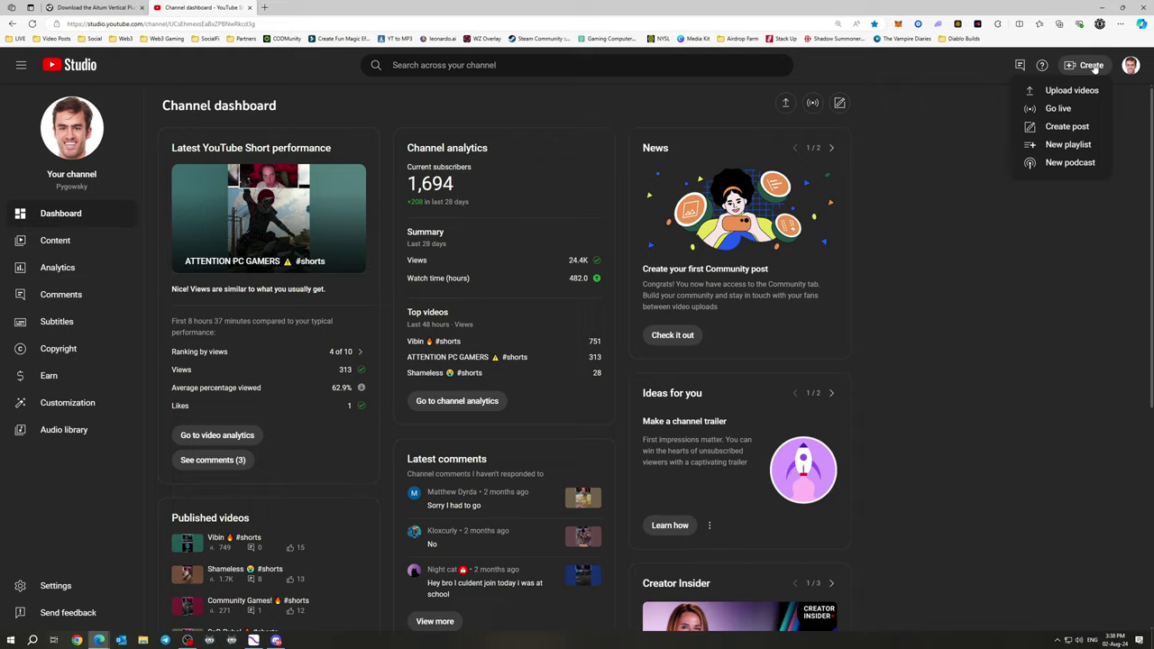
{"action": "left_click", "coordinate": [1053, 110]}
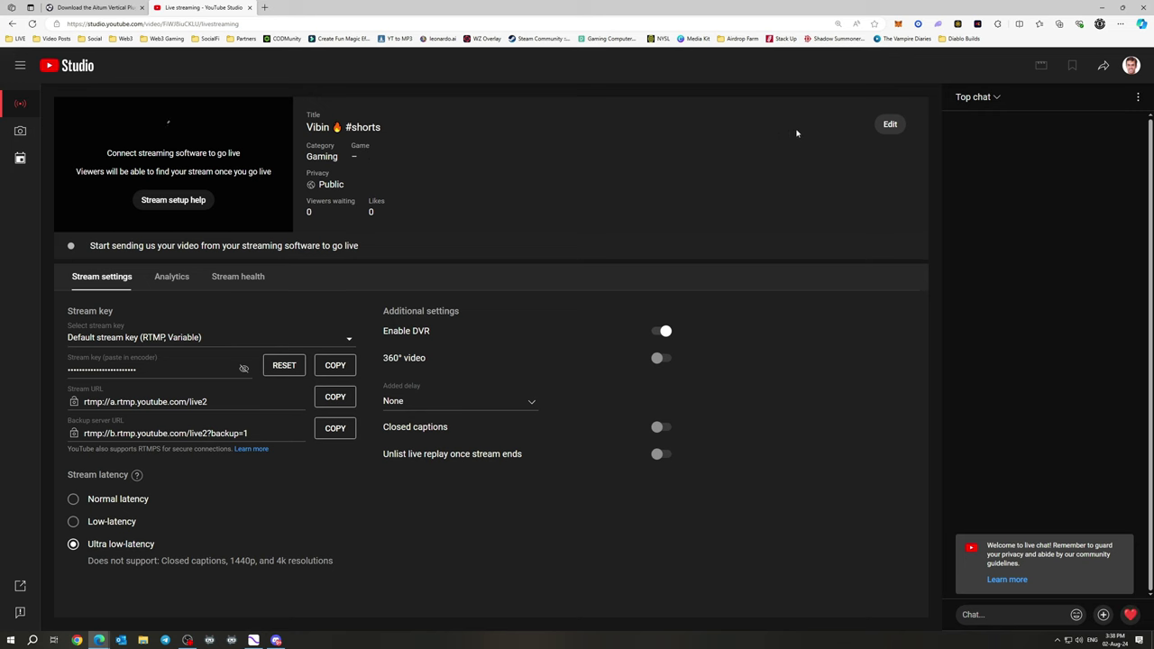
{"action": "left_click", "coordinate": [890, 123]}
{"action": "left_click", "coordinate": [766, 494]}
Keep the default stream key and return to OBS's multistream settings.
{"action": "left_click", "coordinate": [349, 338]}
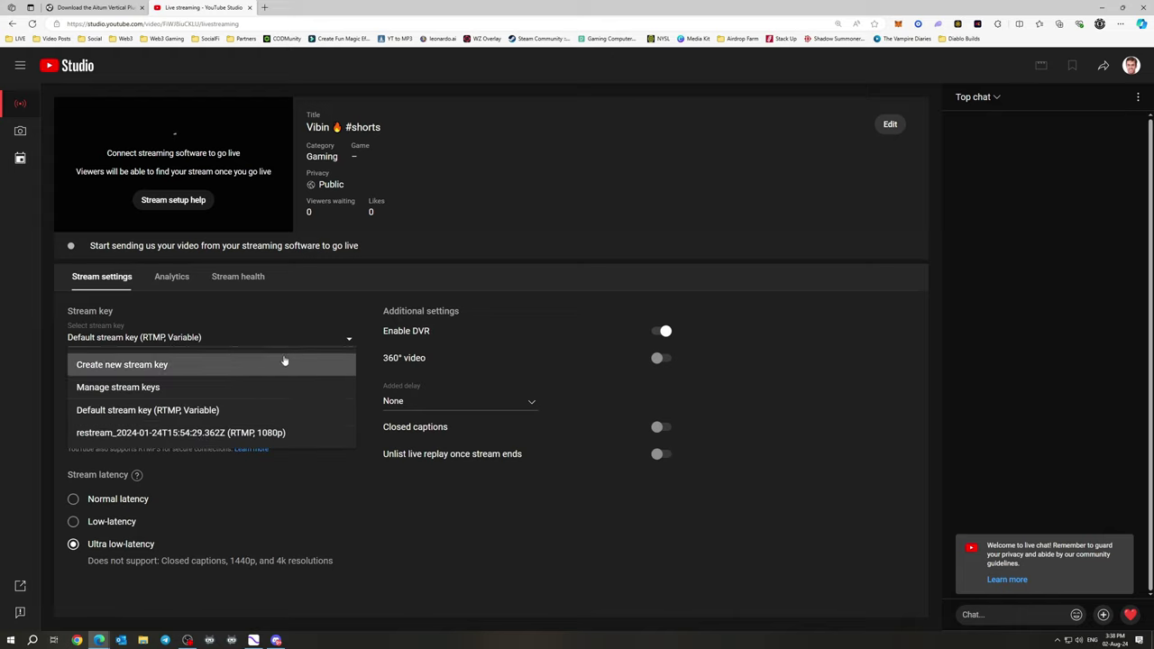
{"action": "left_click", "coordinate": [815, 348]}
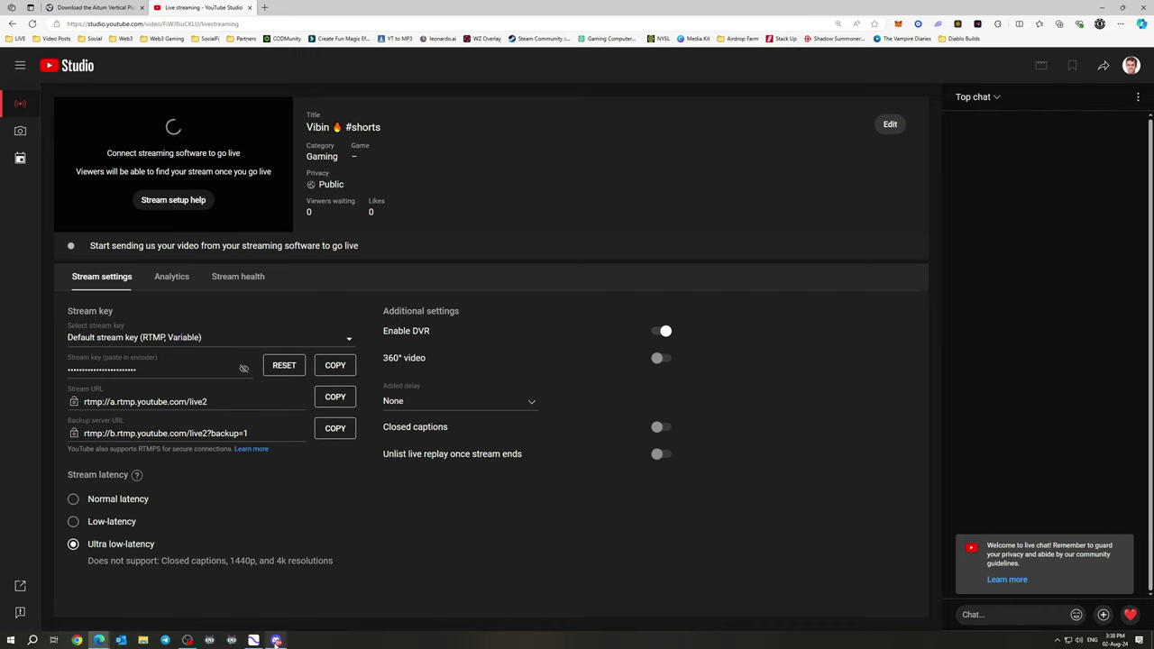
{"action": "left_click", "coordinate": [187, 641]}
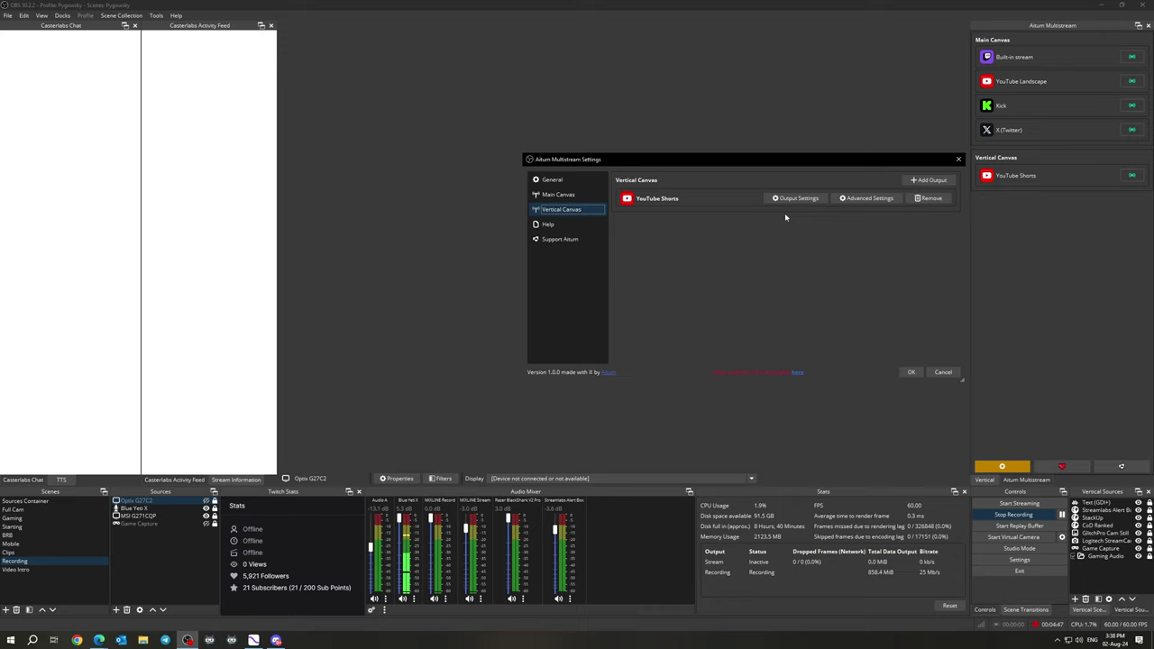
{"action": "left_click", "coordinate": [924, 181]}
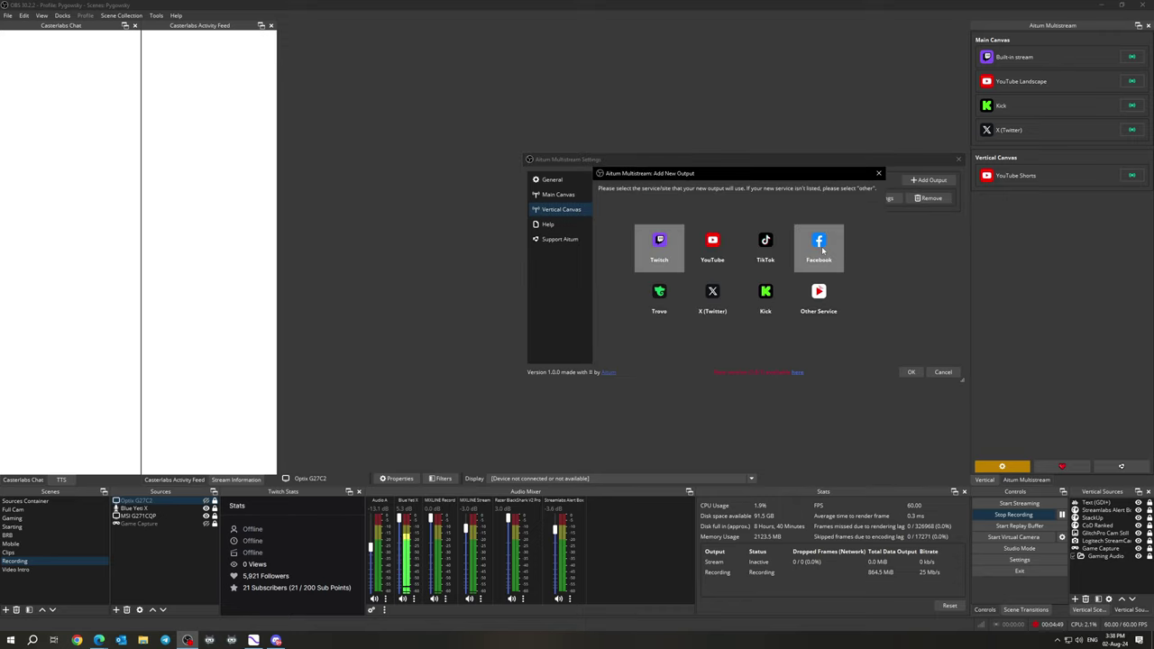
{"action": "left_click", "coordinate": [722, 256]}
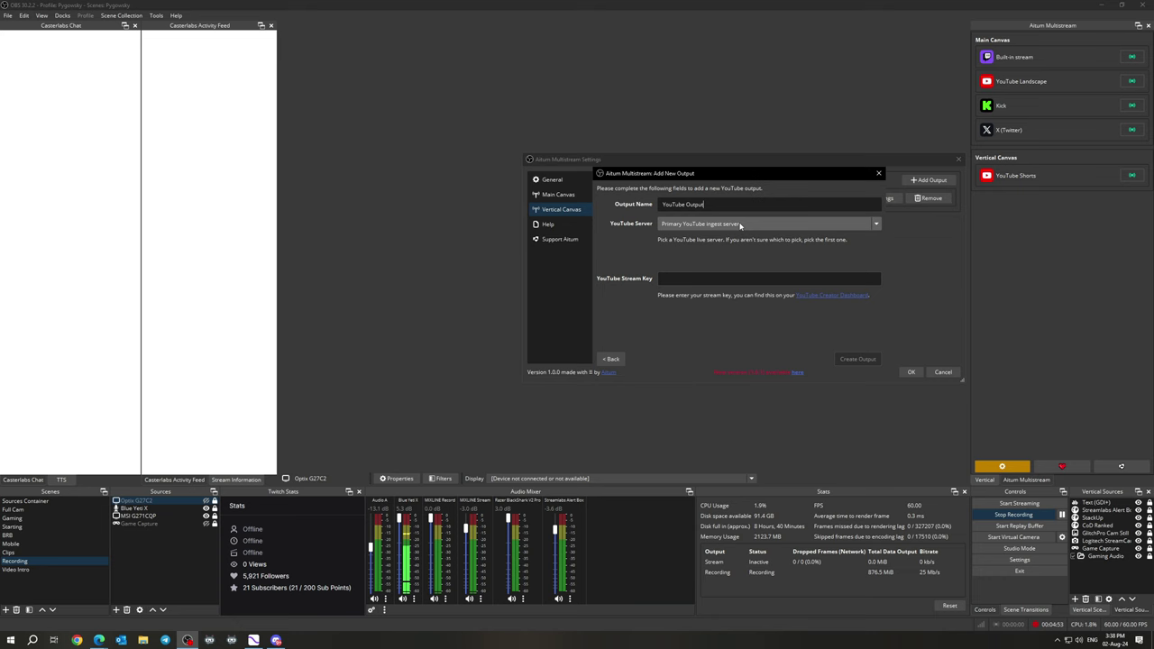
{"action": "left_click", "coordinate": [719, 278]}
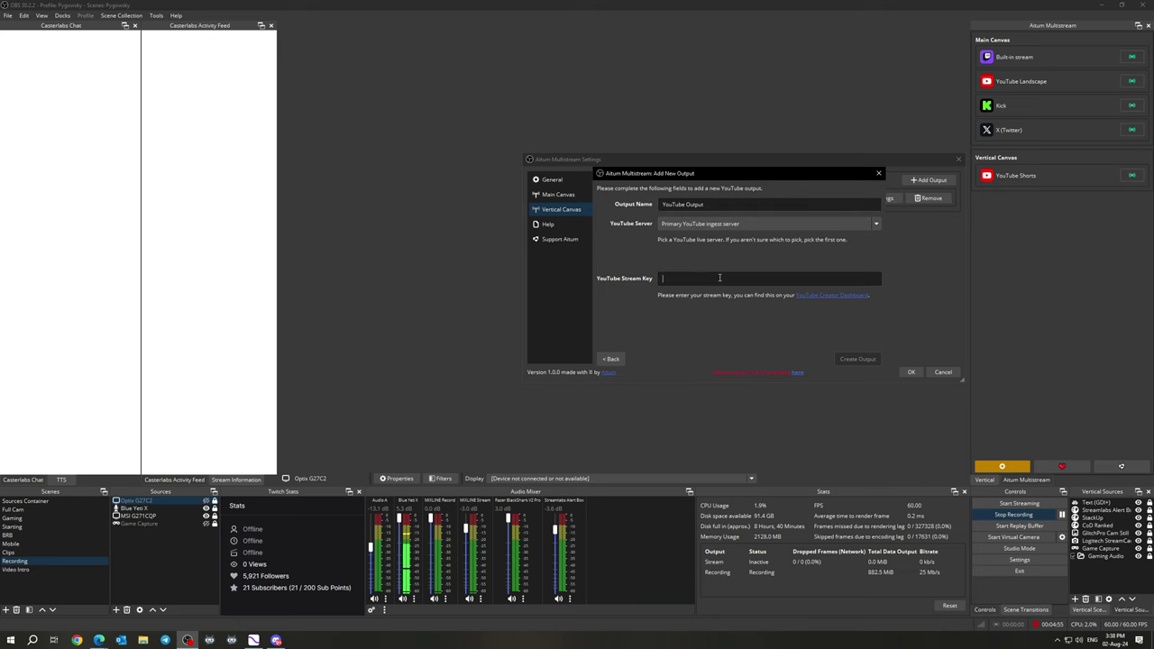
{"action": "left_click", "coordinate": [99, 641]}
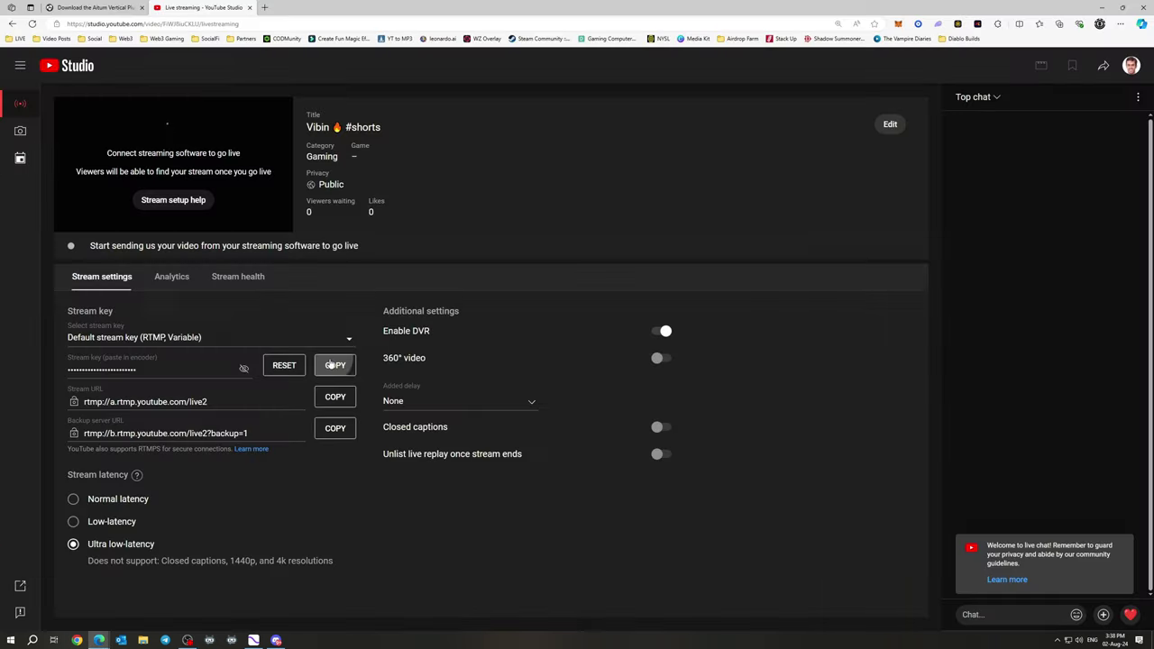
{"action": "left_click", "coordinate": [335, 366]}
{"action": "key", "text": "alt+Tab"}
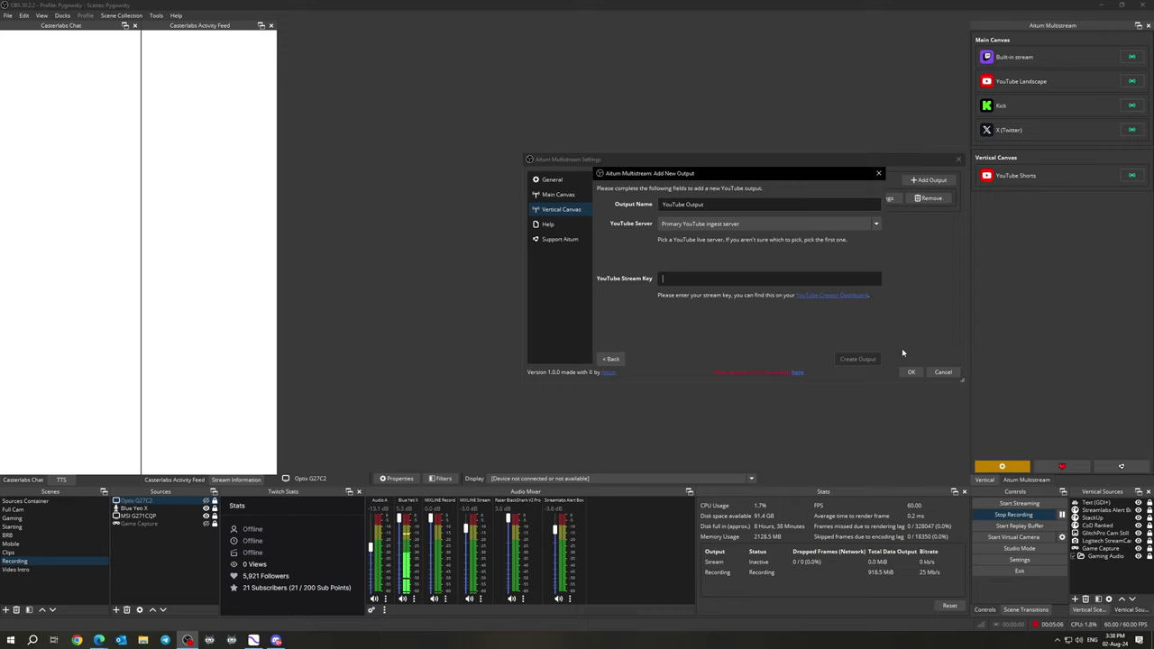
{"action": "left_click", "coordinate": [610, 358]}
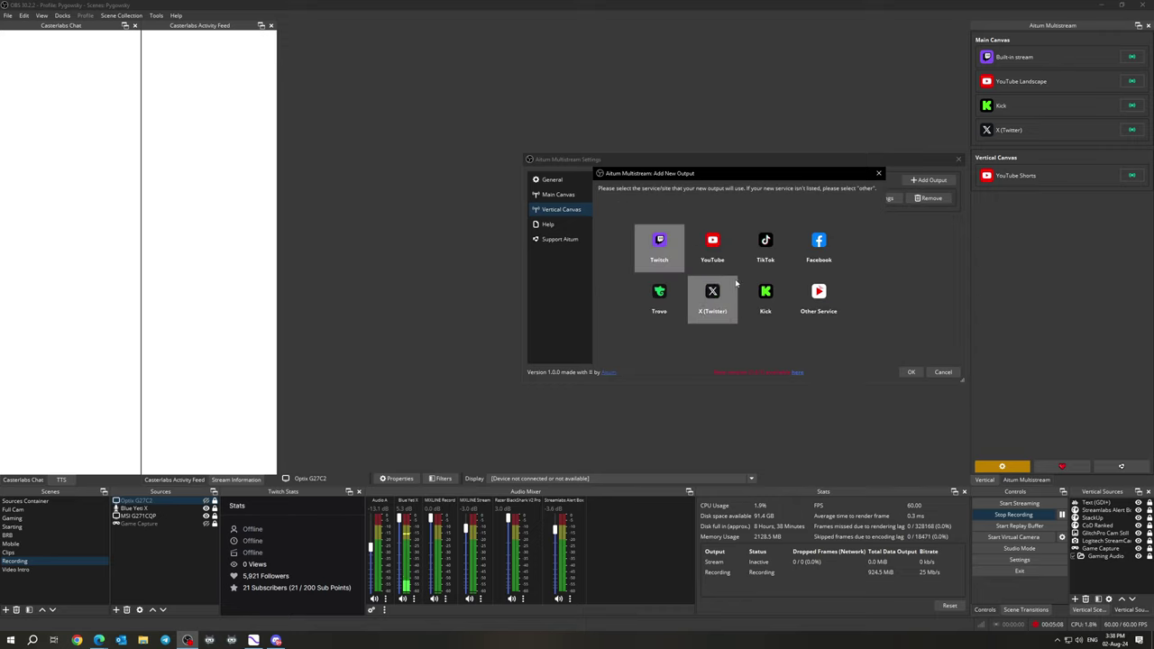
{"action": "left_click", "coordinate": [878, 173]}
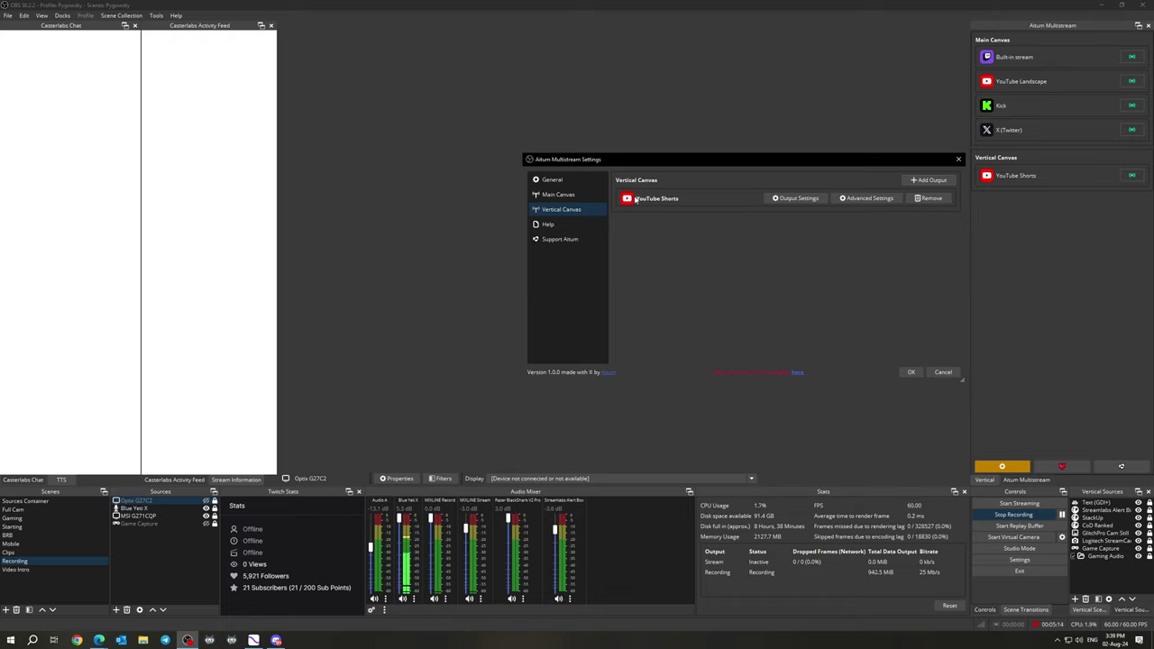
{"action": "left_click", "coordinate": [808, 199]}
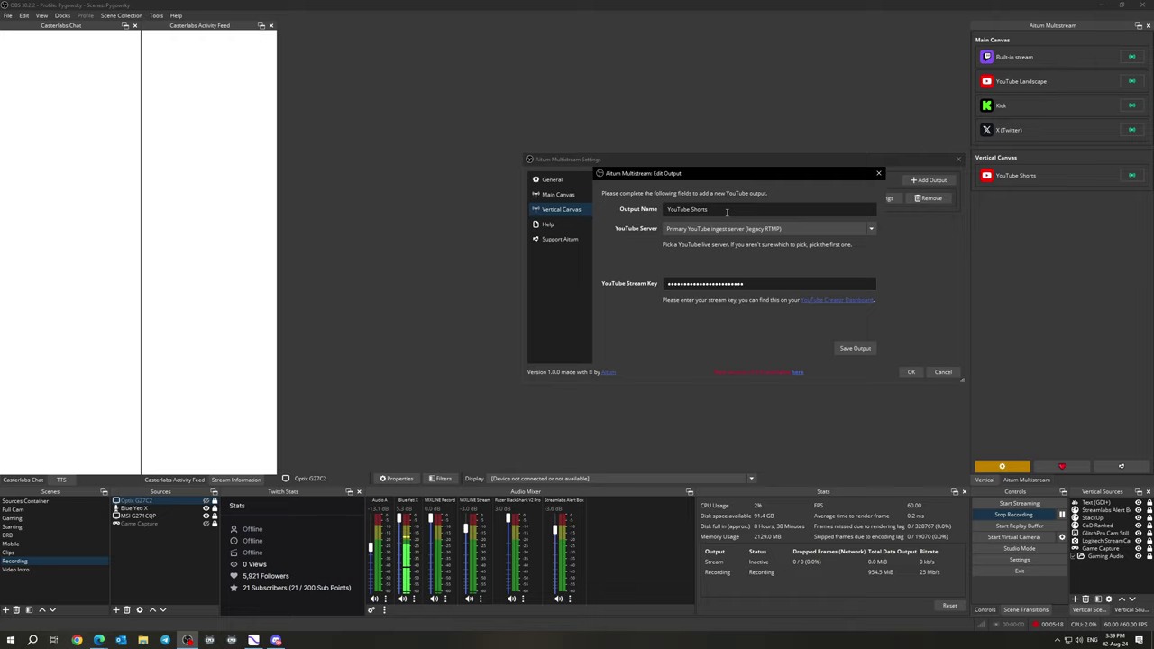
{"action": "triple_click", "coordinate": [697, 208]}
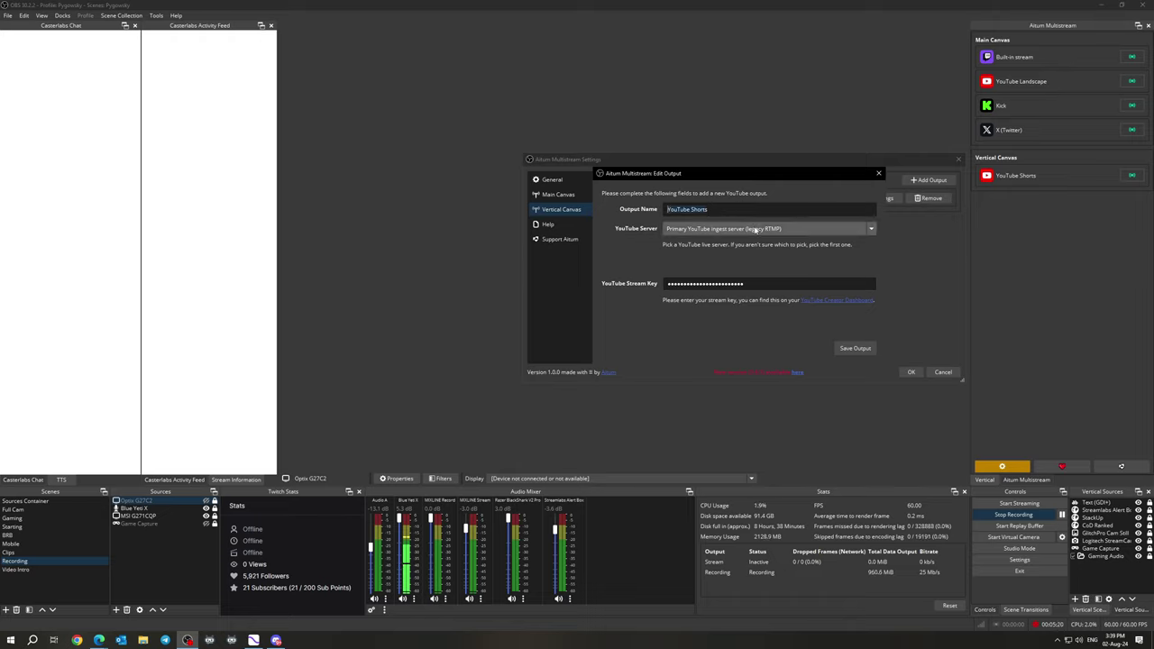
{"action": "left_click", "coordinate": [855, 348]}
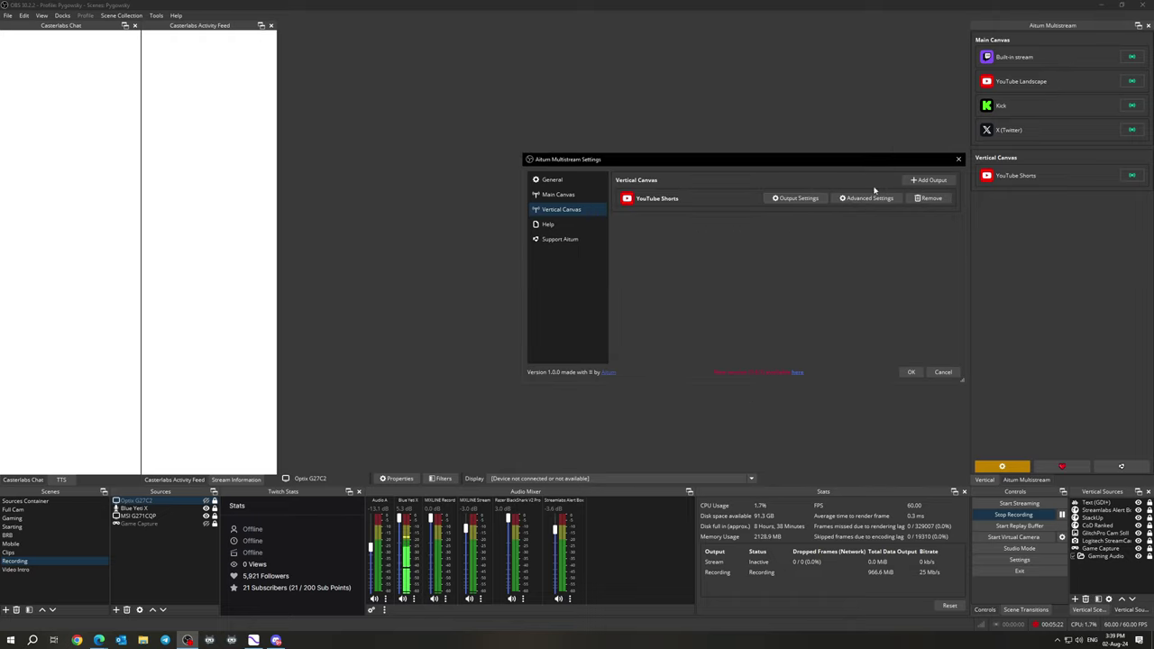
Keep YouTube Shorts on Main Encoder for video and audio, audio index 1, then view Main Canvas.
{"action": "left_click", "coordinate": [869, 199]}
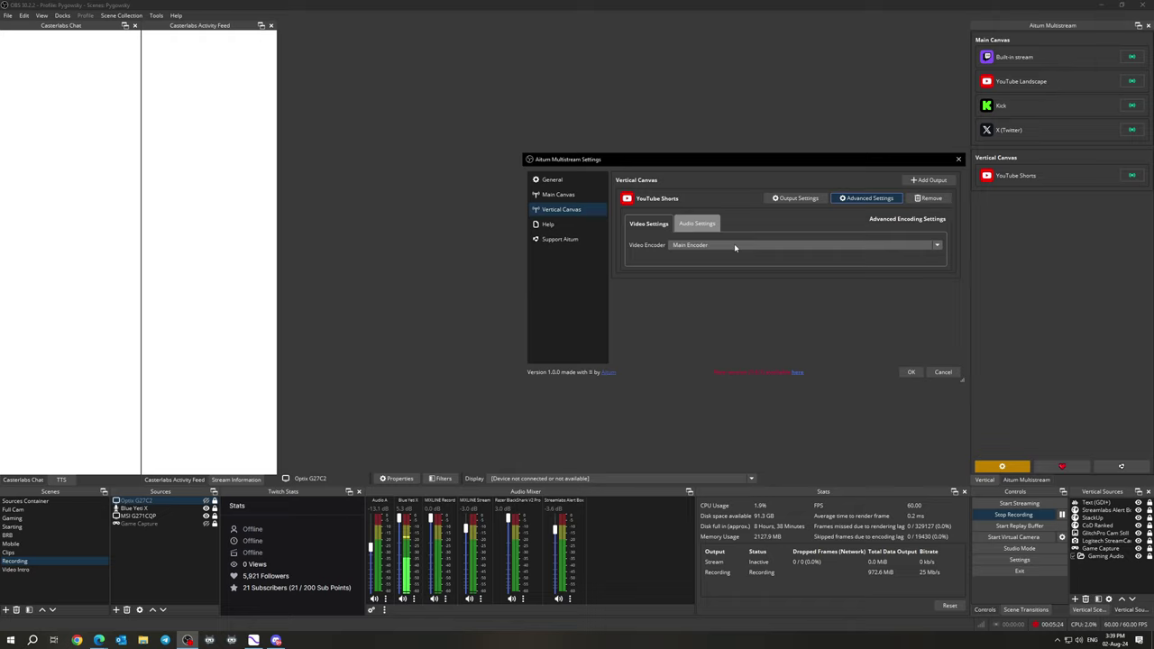
{"action": "left_click", "coordinate": [690, 245]}
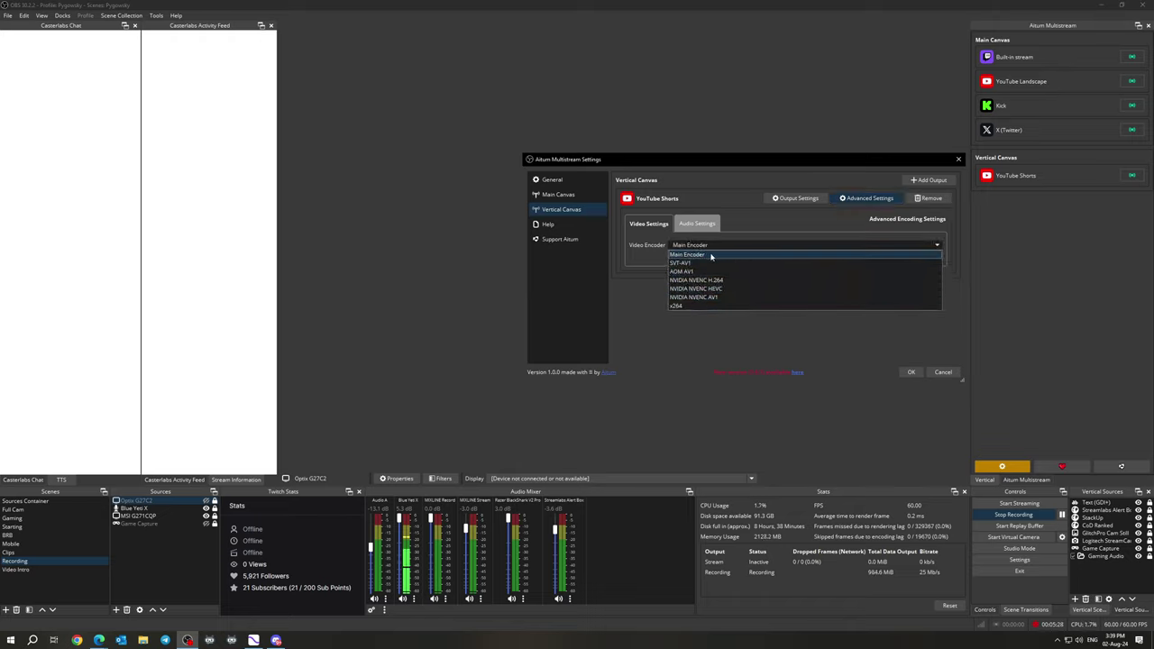
{"action": "left_click", "coordinate": [723, 247]}
{"action": "left_click", "coordinate": [711, 228]}
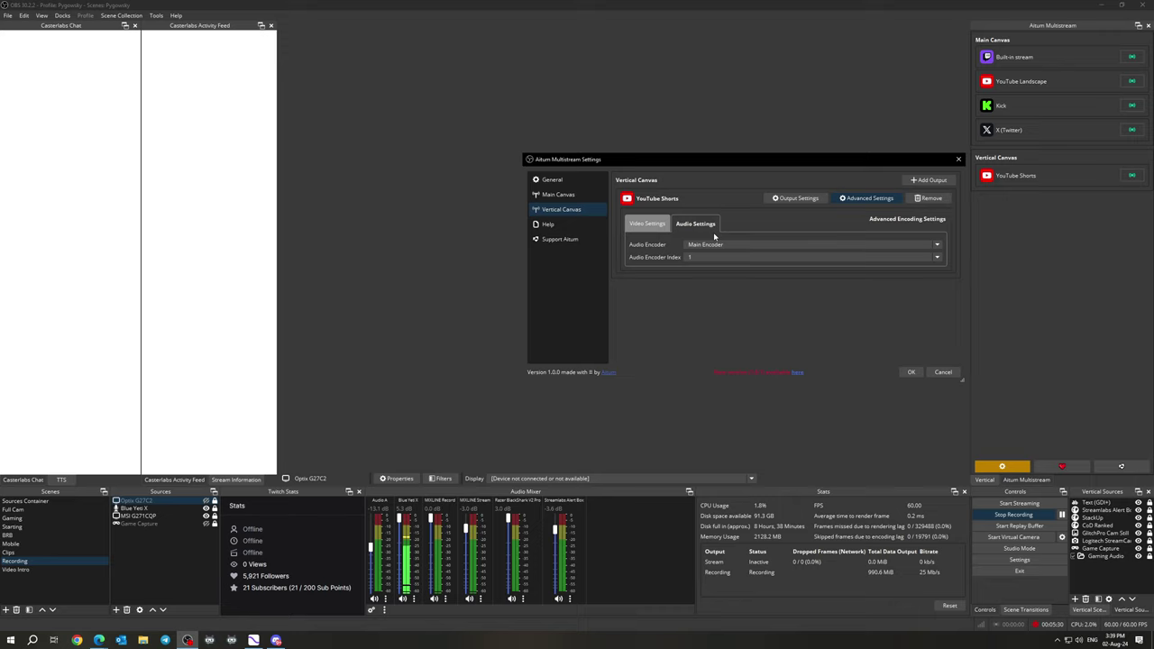
{"action": "left_click", "coordinate": [743, 244]}
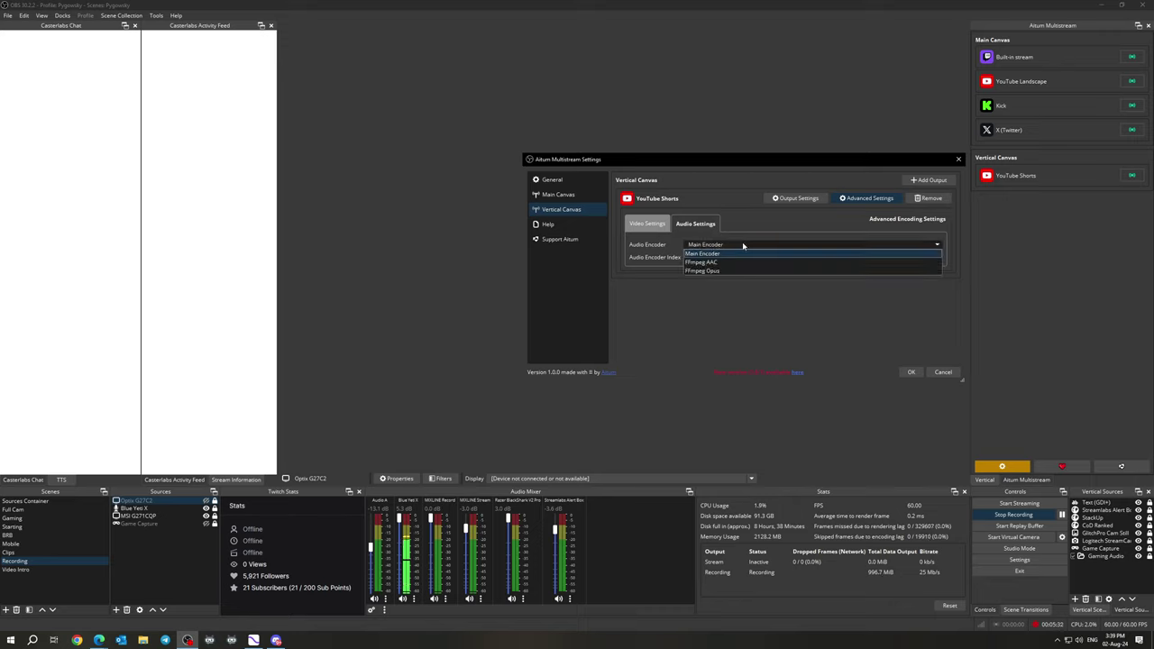
{"action": "left_click", "coordinate": [741, 253]}
{"action": "left_click", "coordinate": [734, 257]}
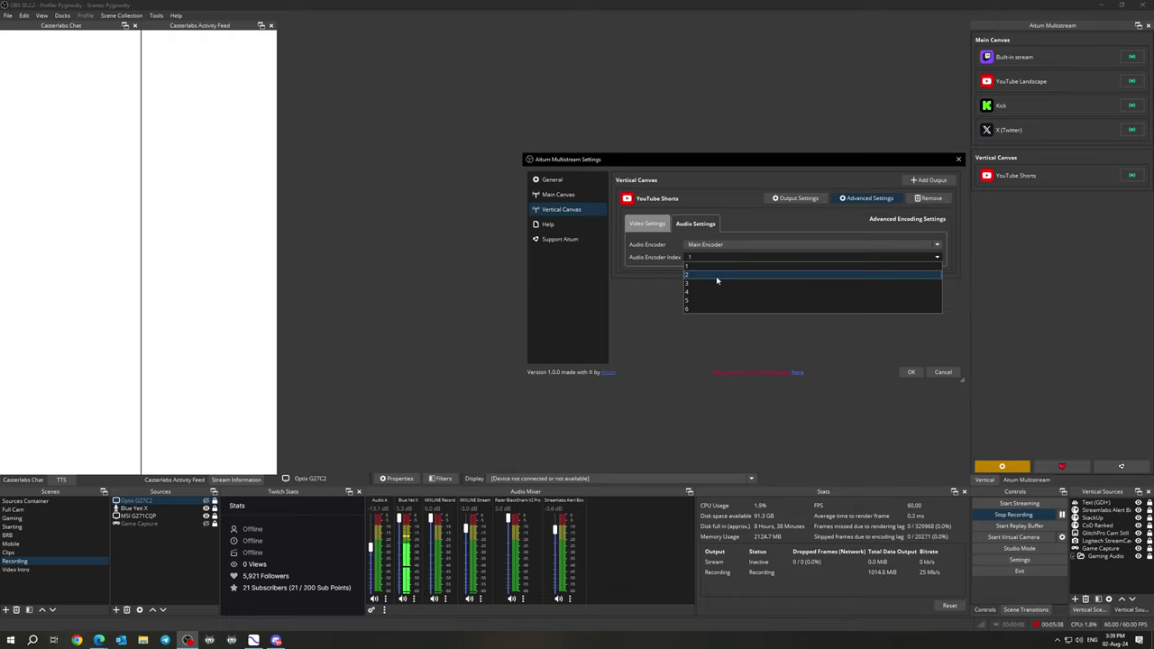
{"action": "left_click", "coordinate": [752, 227]}
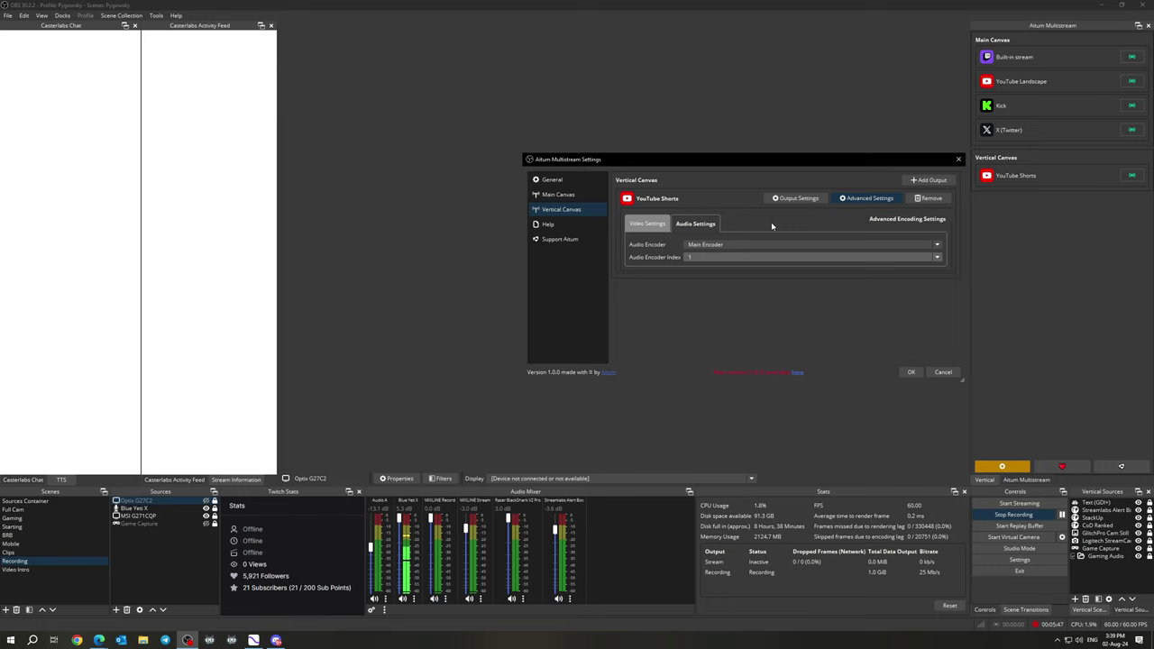
{"action": "left_click", "coordinate": [558, 194]}
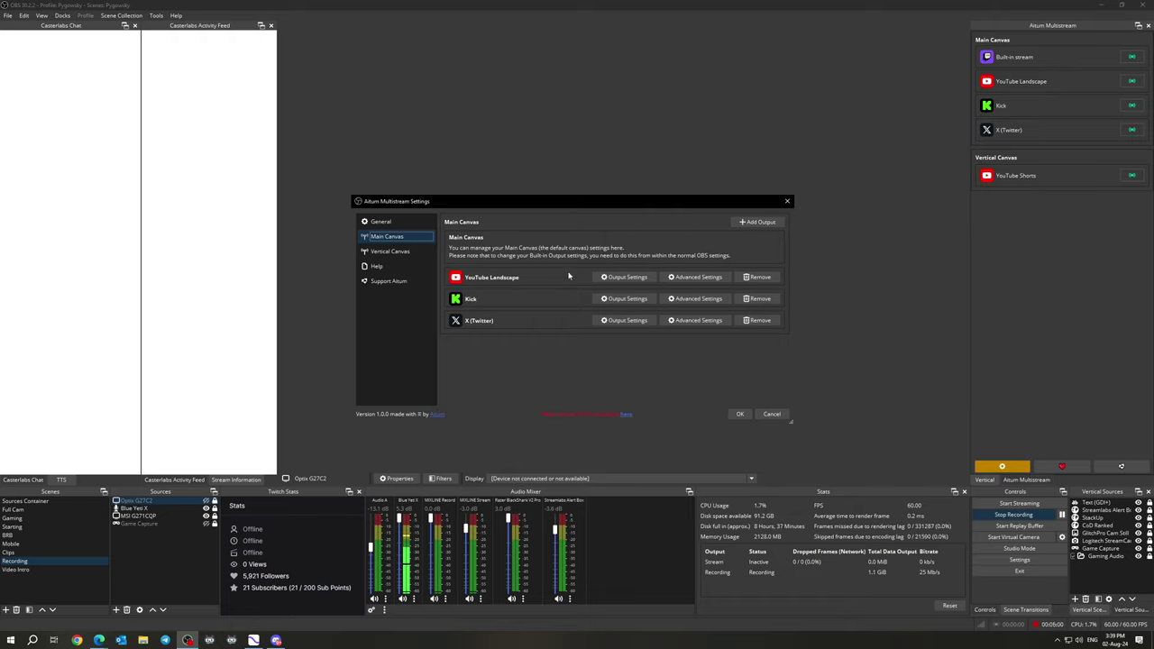
On the Vertical Canvas, begin a TikTok output and inspect its Server and Stream Key fields.
{"action": "key", "text": "Down"}
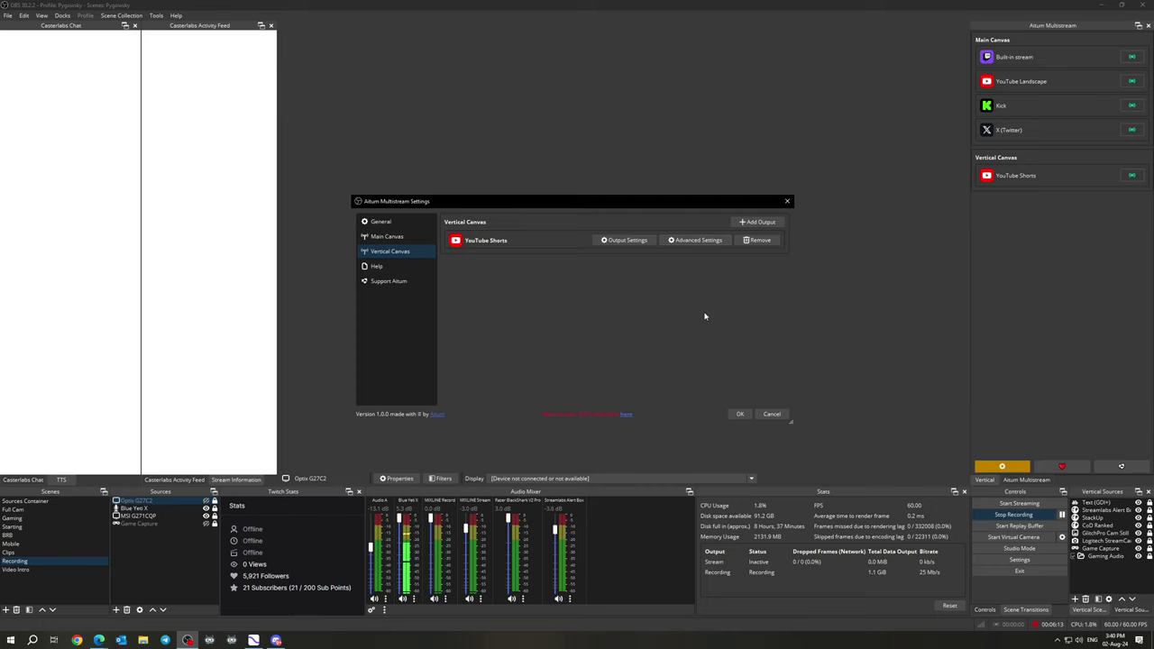
{"action": "left_click", "coordinate": [756, 222]}
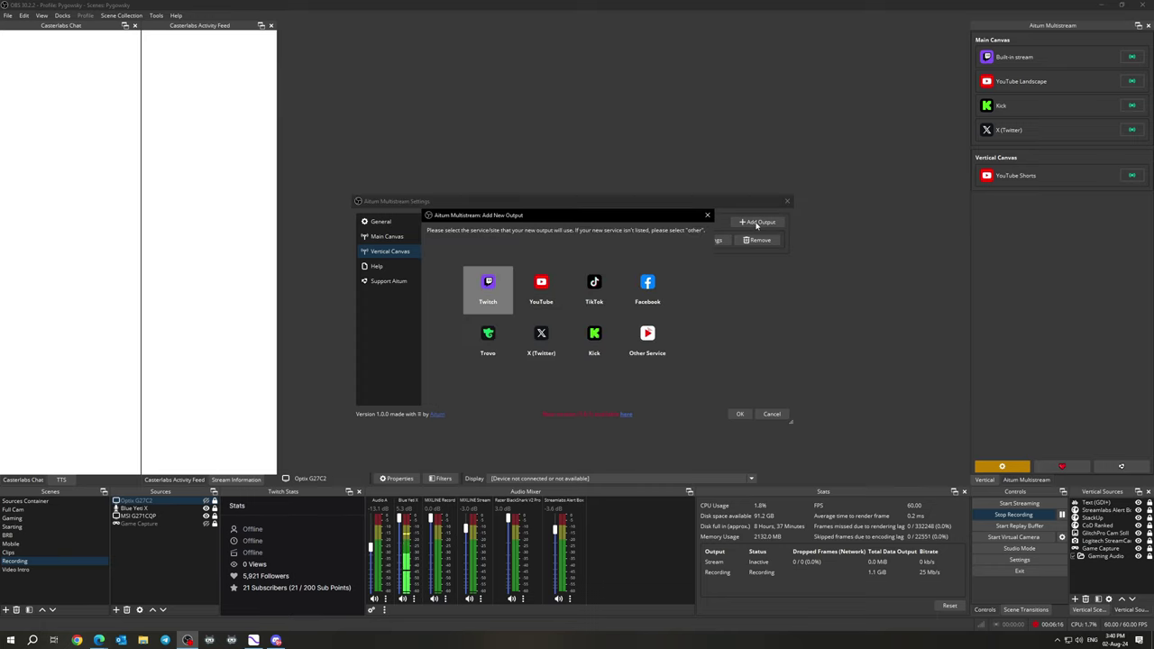
{"action": "left_click", "coordinate": [596, 290]}
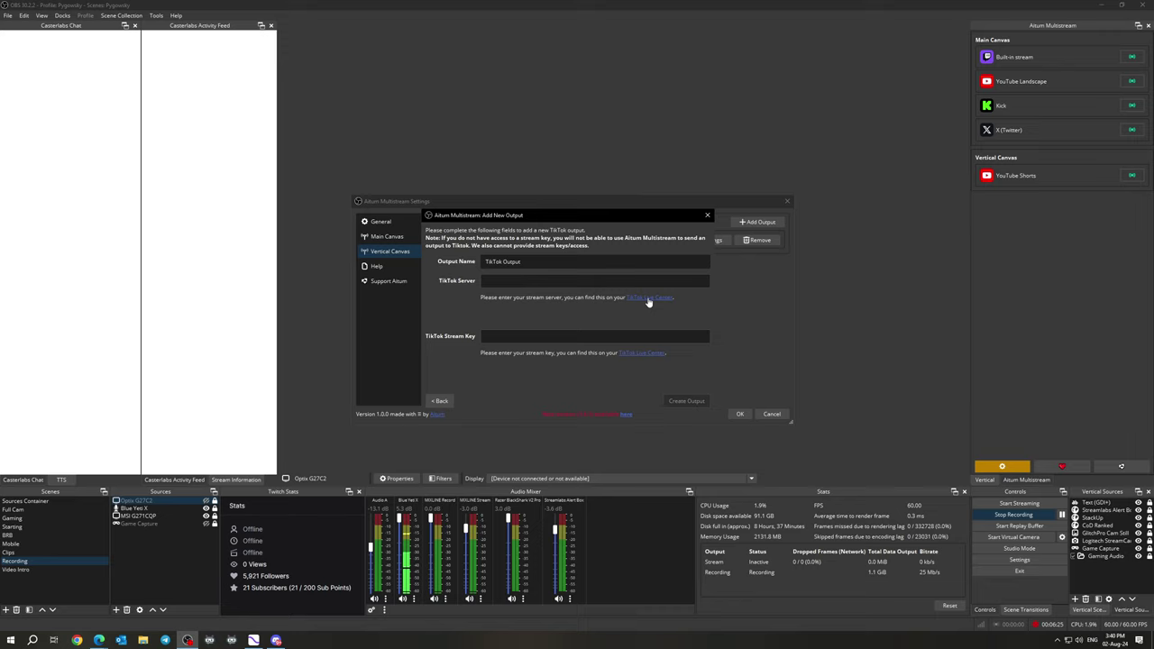
{"action": "left_click", "coordinate": [554, 281]}
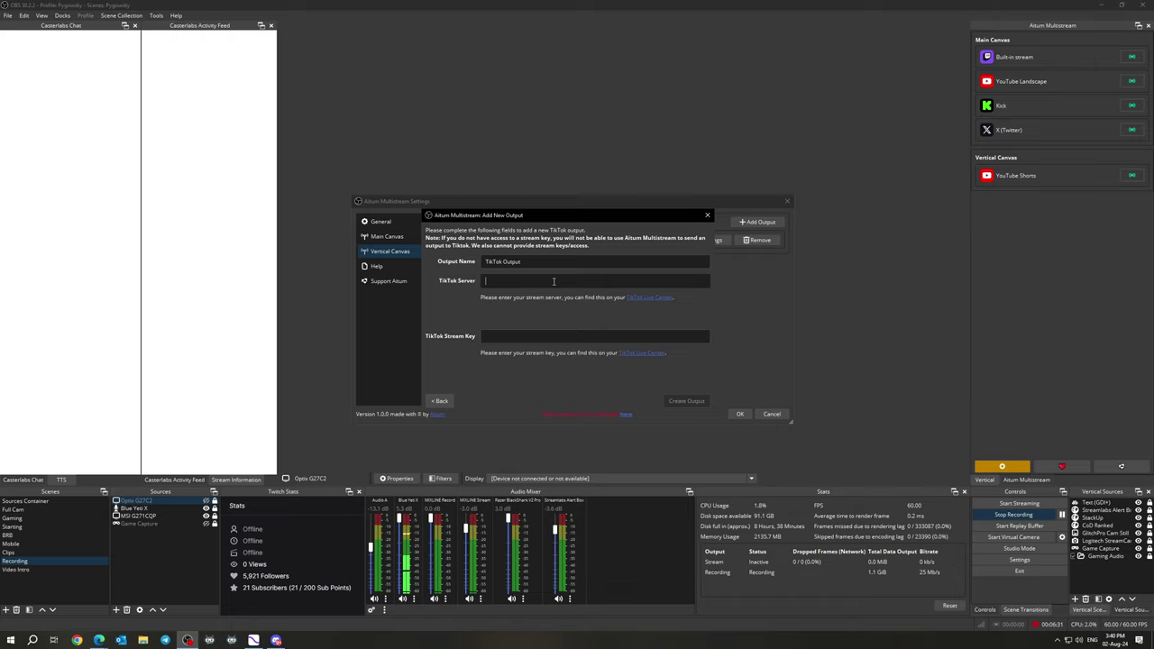
{"action": "left_click", "coordinate": [557, 340]}
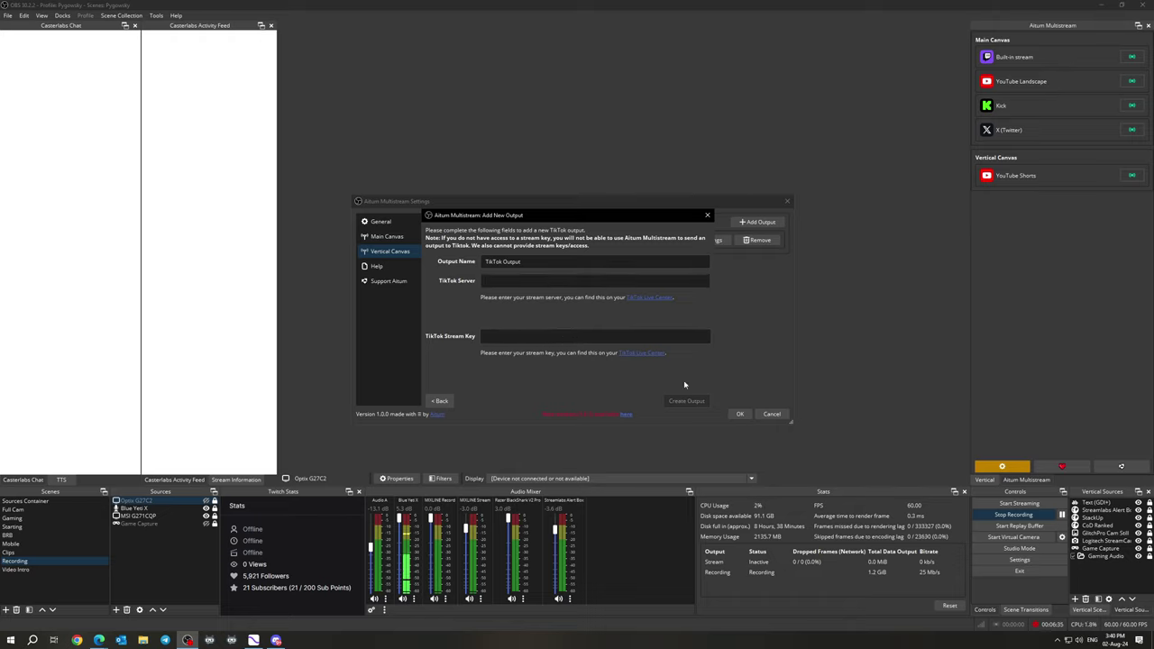
Discard the TikTok output, check YouTube Shorts' Main Encoder video and audio settings, then view Main Canvas.
{"action": "left_click", "coordinate": [708, 215]}
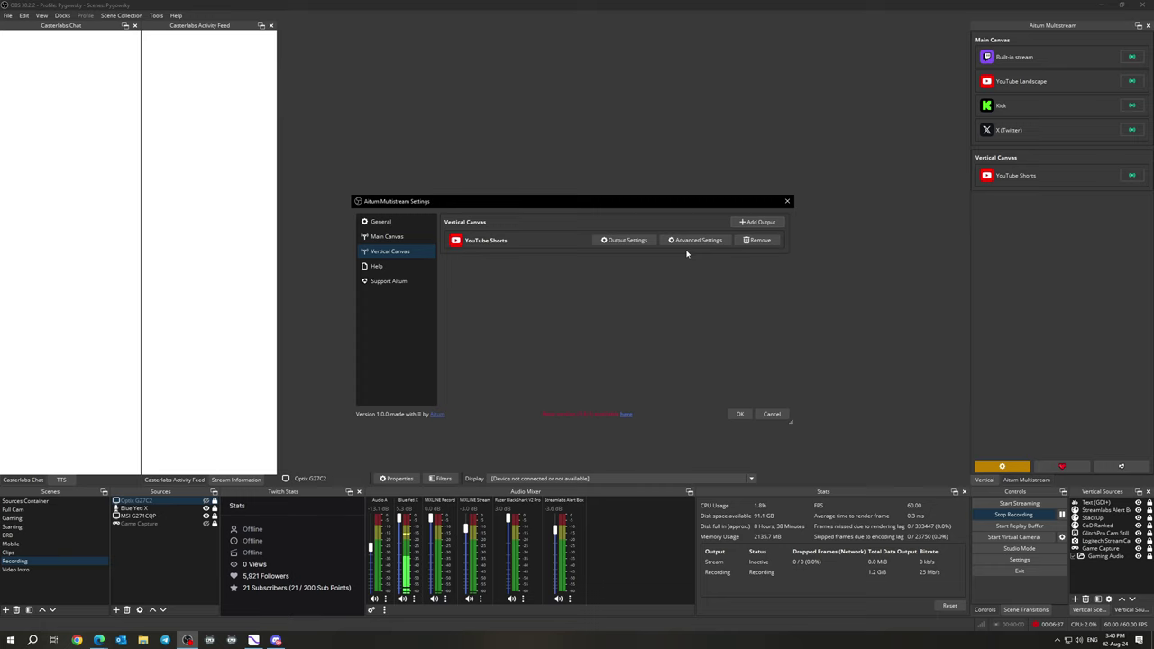
{"action": "left_click", "coordinate": [694, 244]}
{"action": "left_click", "coordinate": [527, 265]}
{"action": "left_click", "coordinate": [478, 265]}
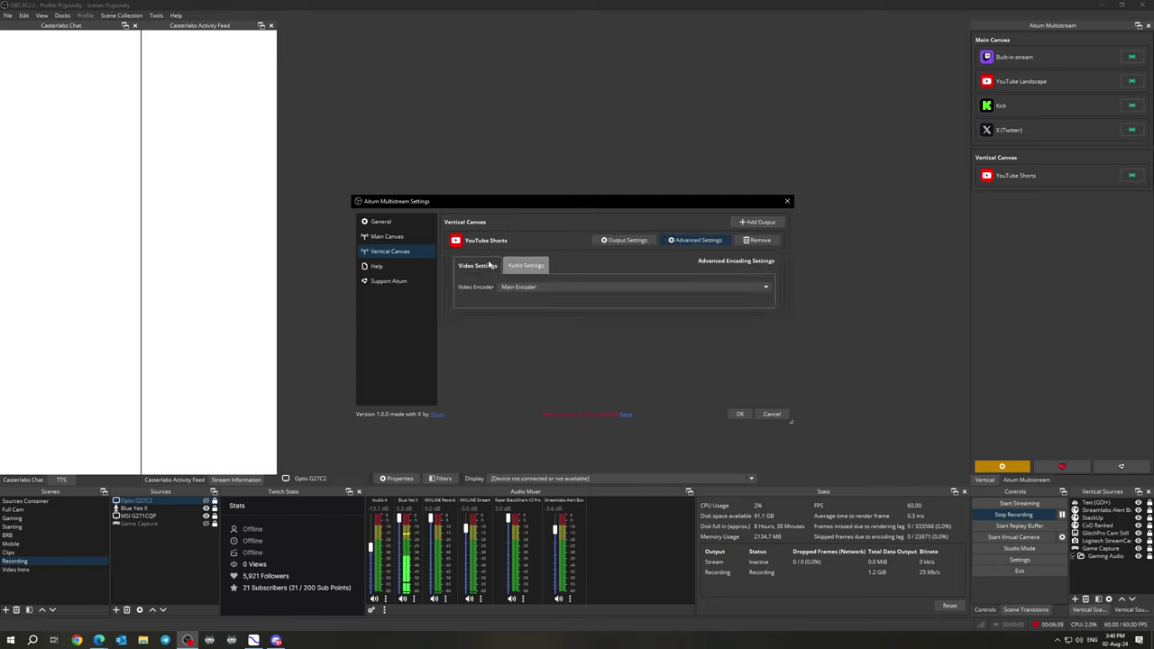
{"action": "left_click", "coordinate": [527, 265]}
{"action": "left_click", "coordinate": [489, 267]}
{"action": "left_click", "coordinate": [527, 265]}
{"action": "left_click", "coordinate": [478, 265]}
{"action": "left_click", "coordinate": [527, 265]}
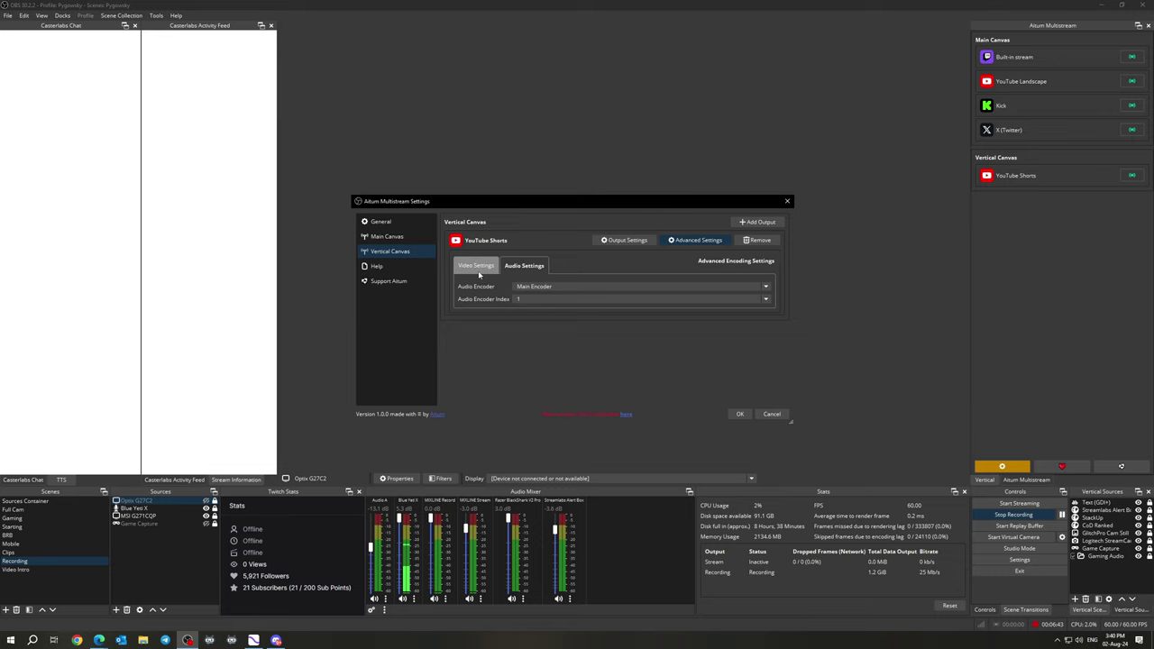
{"action": "left_click", "coordinate": [478, 265]}
{"action": "left_click", "coordinate": [387, 236]}
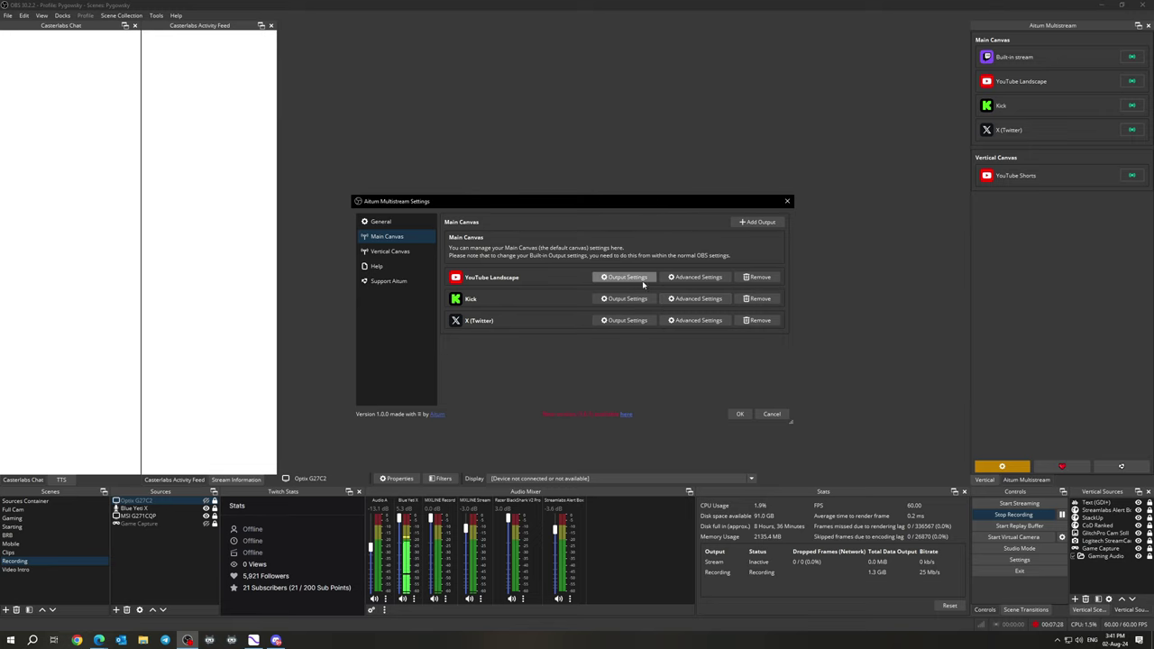
{"action": "left_click", "coordinate": [100, 640]}
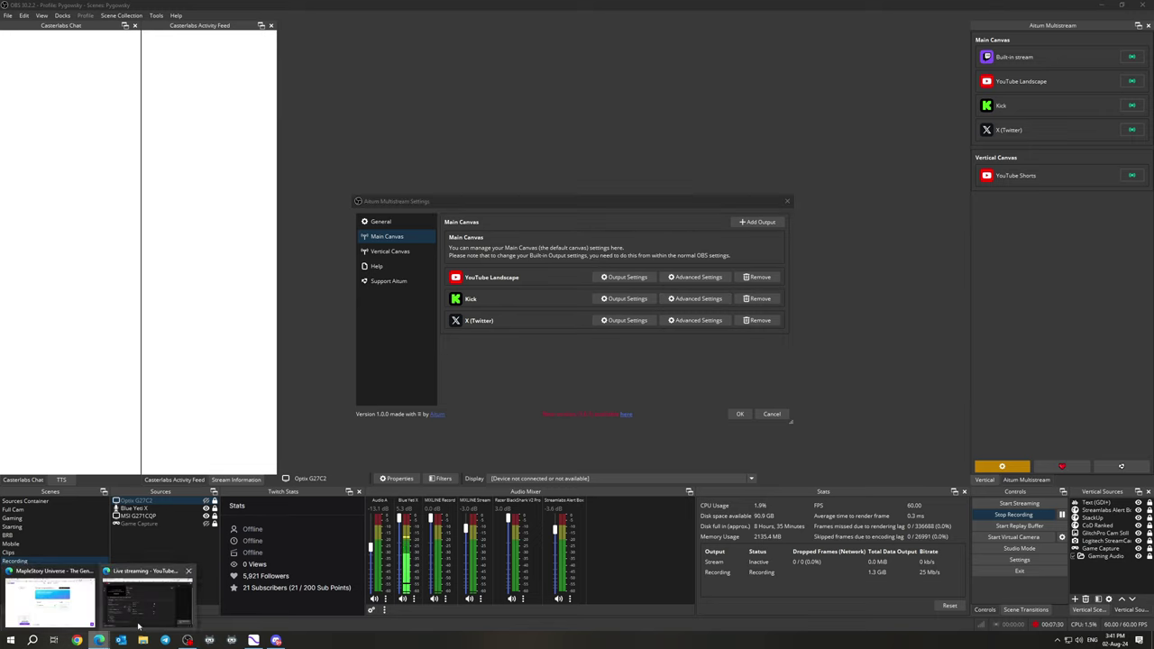
{"action": "left_click", "coordinate": [148, 598]}
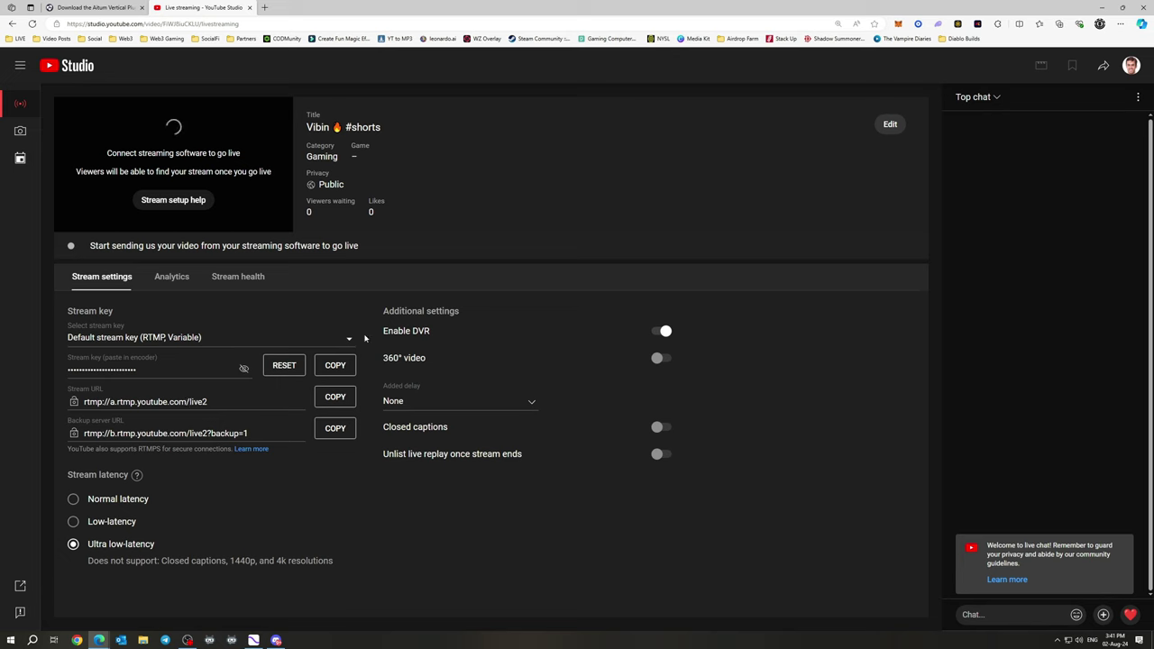
{"action": "left_click", "coordinate": [1101, 7]}
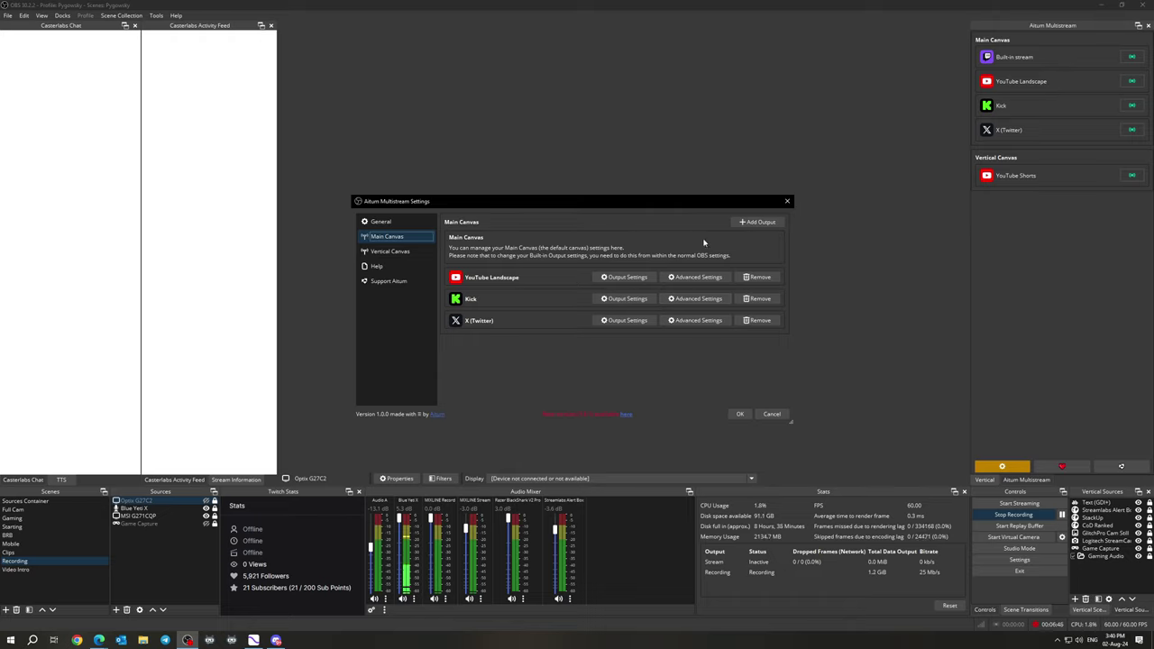
{"action": "left_click", "coordinate": [758, 222]}
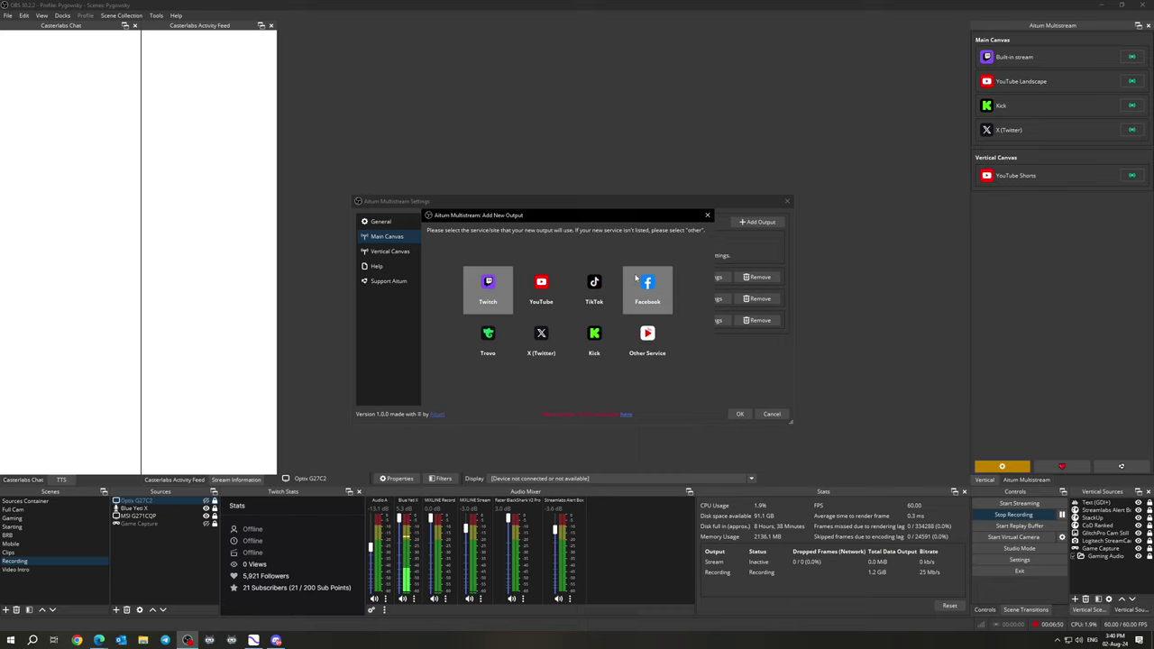
{"action": "left_click", "coordinate": [595, 339]}
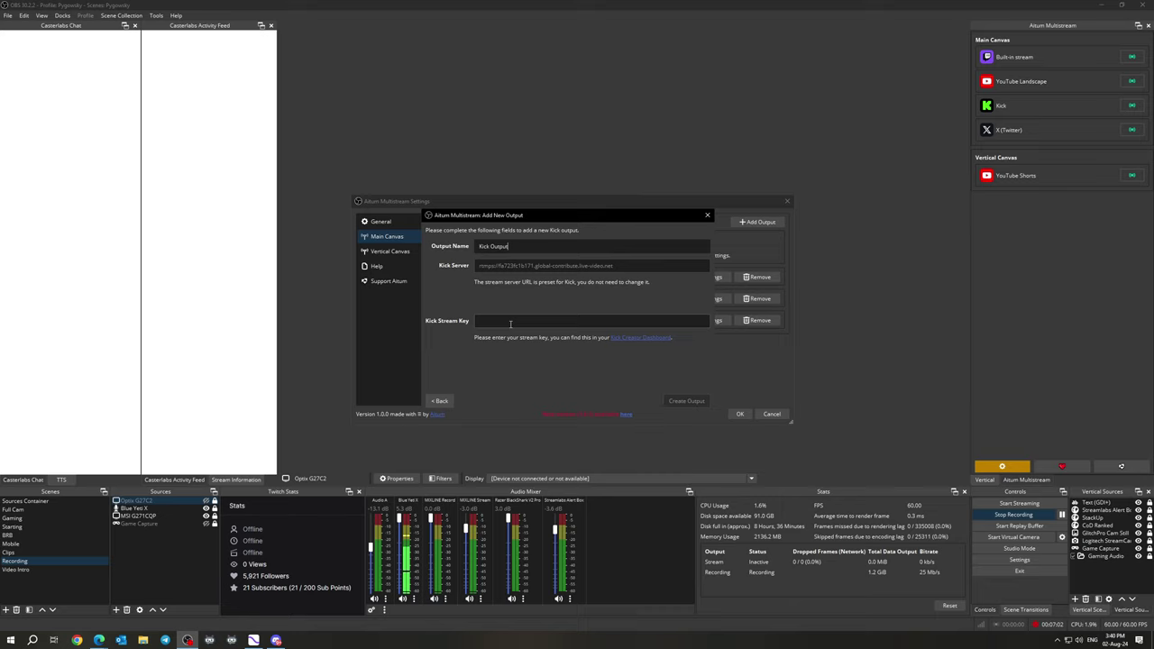
{"action": "left_click", "coordinate": [501, 320]}
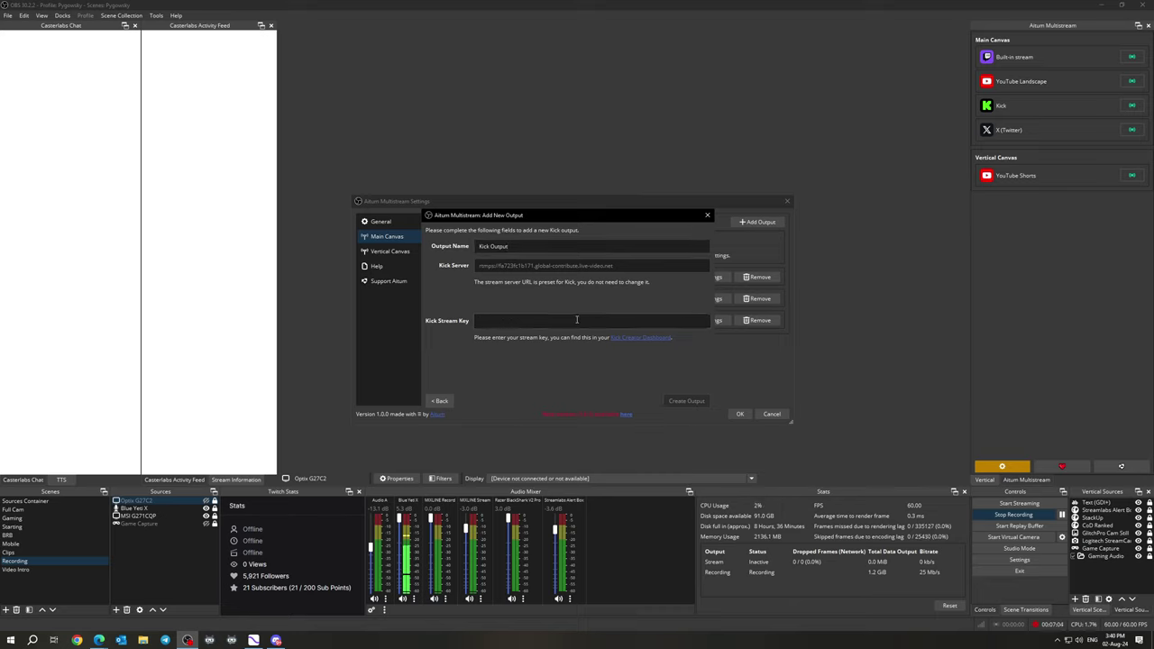
{"action": "left_click", "coordinate": [708, 217]}
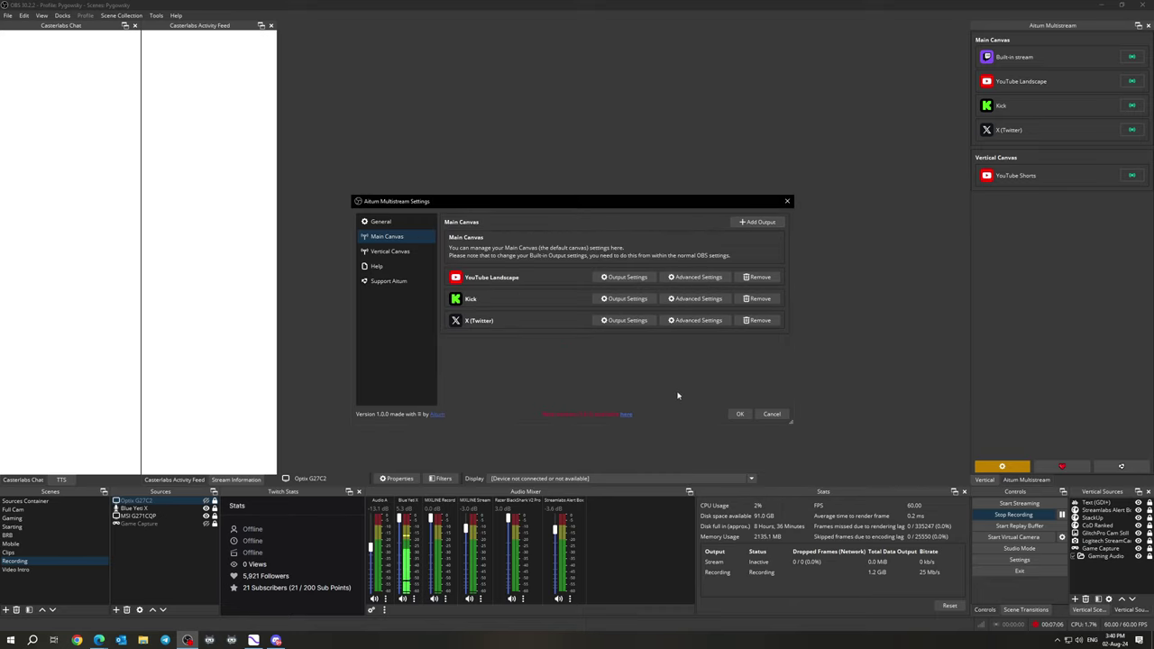
{"action": "left_click", "coordinate": [624, 299]}
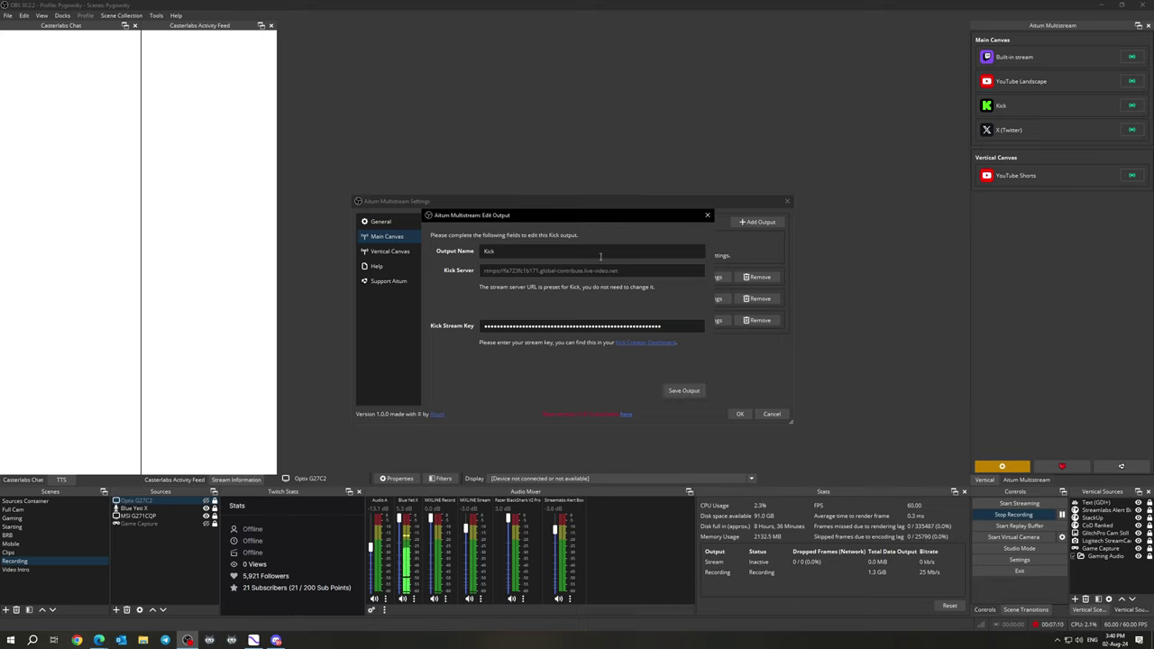
{"action": "left_click", "coordinate": [708, 215]}
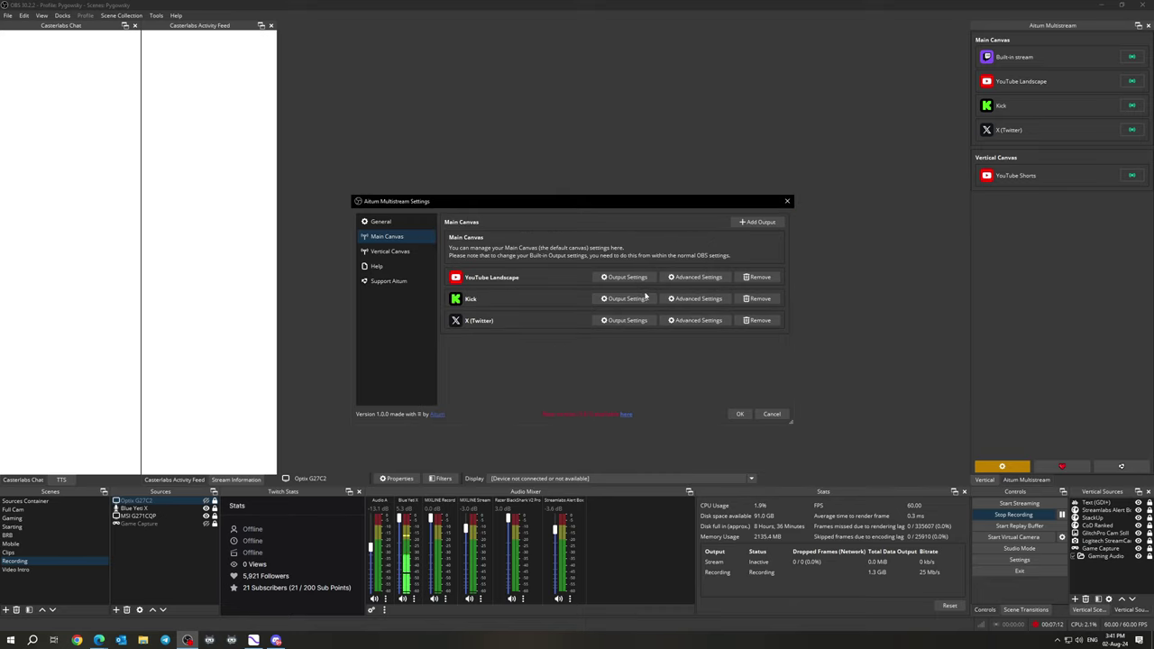
{"action": "left_click", "coordinate": [679, 301]}
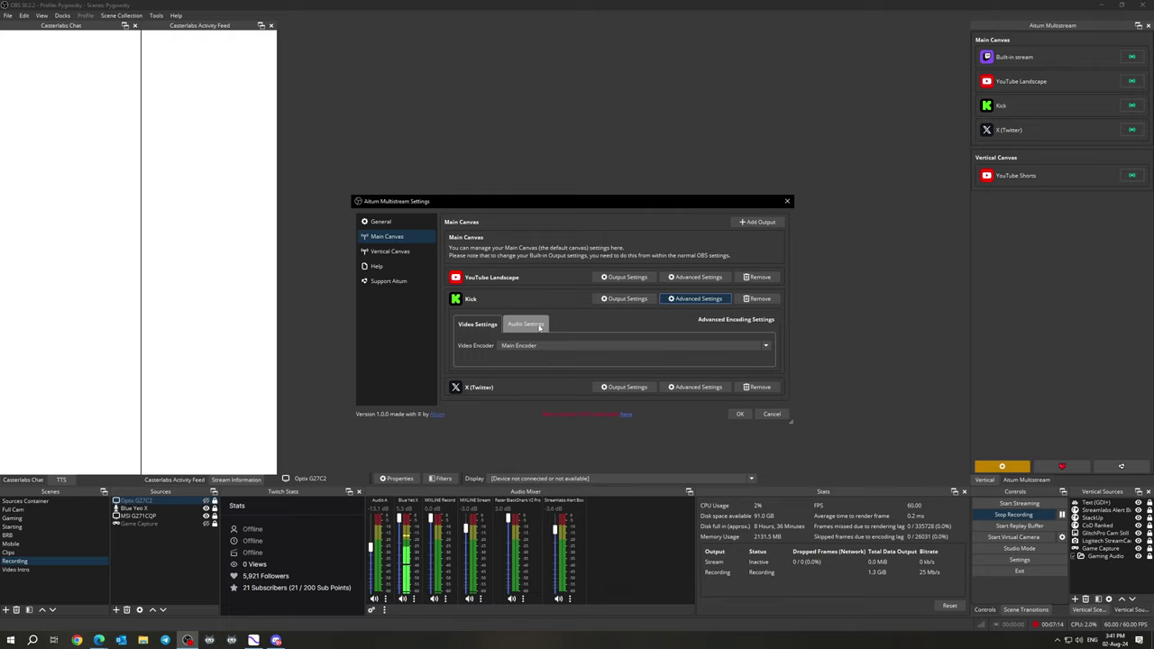
{"action": "left_click", "coordinate": [521, 324]}
{"action": "left_click", "coordinate": [470, 324]}
{"action": "left_click", "coordinate": [524, 324]}
{"action": "left_click", "coordinate": [476, 323]}
{"action": "left_click", "coordinate": [524, 324]}
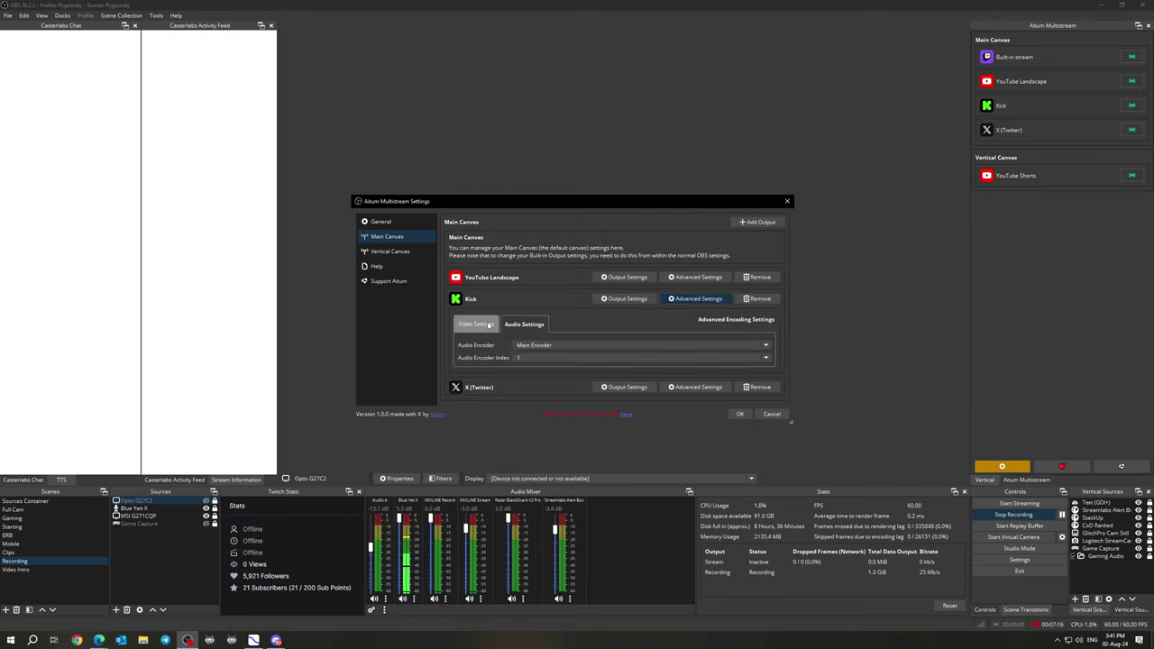
{"action": "left_click", "coordinate": [475, 324]}
{"action": "left_click", "coordinate": [527, 324]}
{"action": "left_click", "coordinate": [696, 298]}
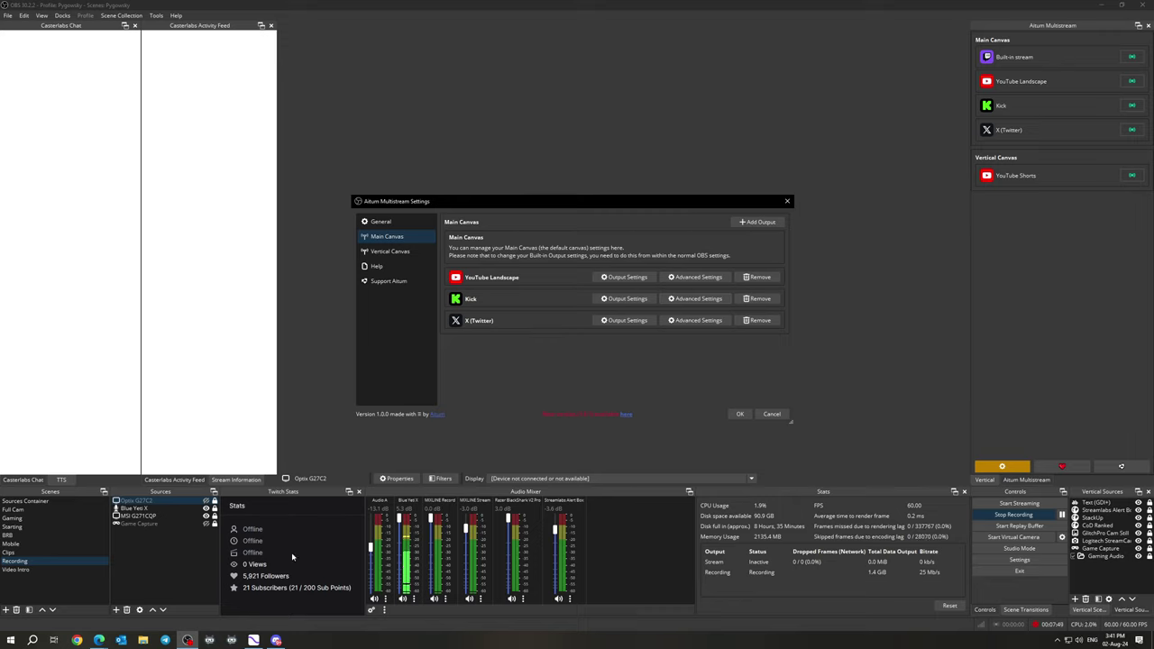
Start an X (Twitter) output on Main Canvas, then switch to YouTube Studio's live streaming tab.
{"action": "left_click", "coordinate": [757, 222]}
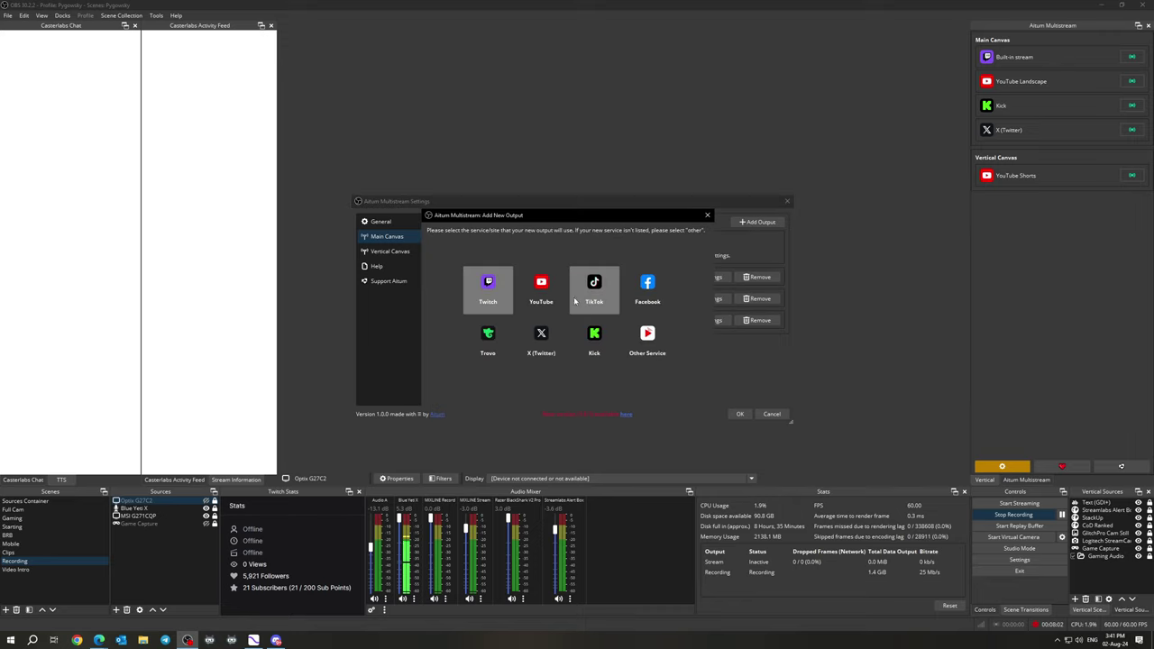
{"action": "left_click", "coordinate": [540, 339]}
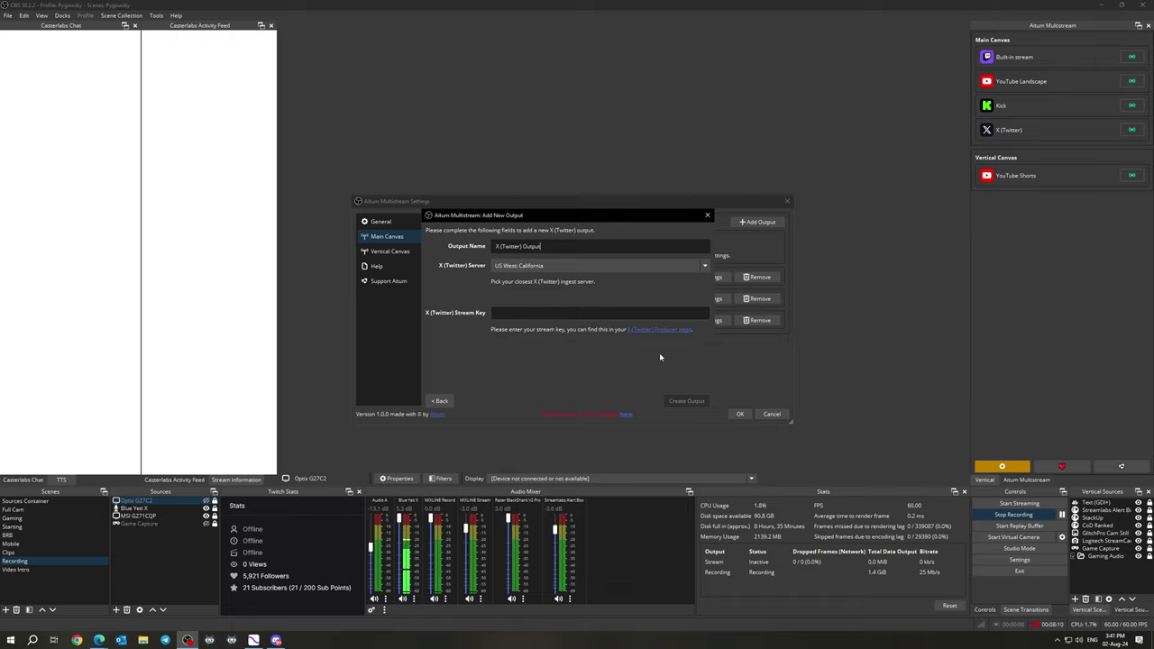
{"action": "left_click", "coordinate": [100, 640]}
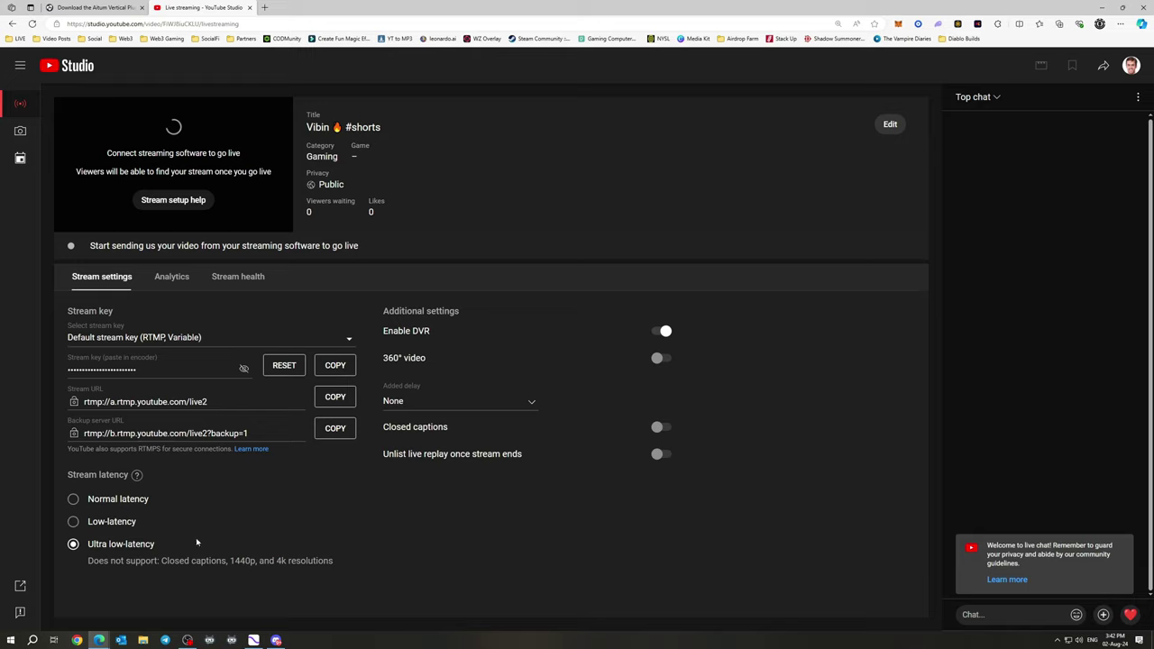
In X Media Studio, create the RTMP source 'OBS LIVE' in the US West (Oregon) region.
{"action": "left_click", "coordinate": [268, 9]}
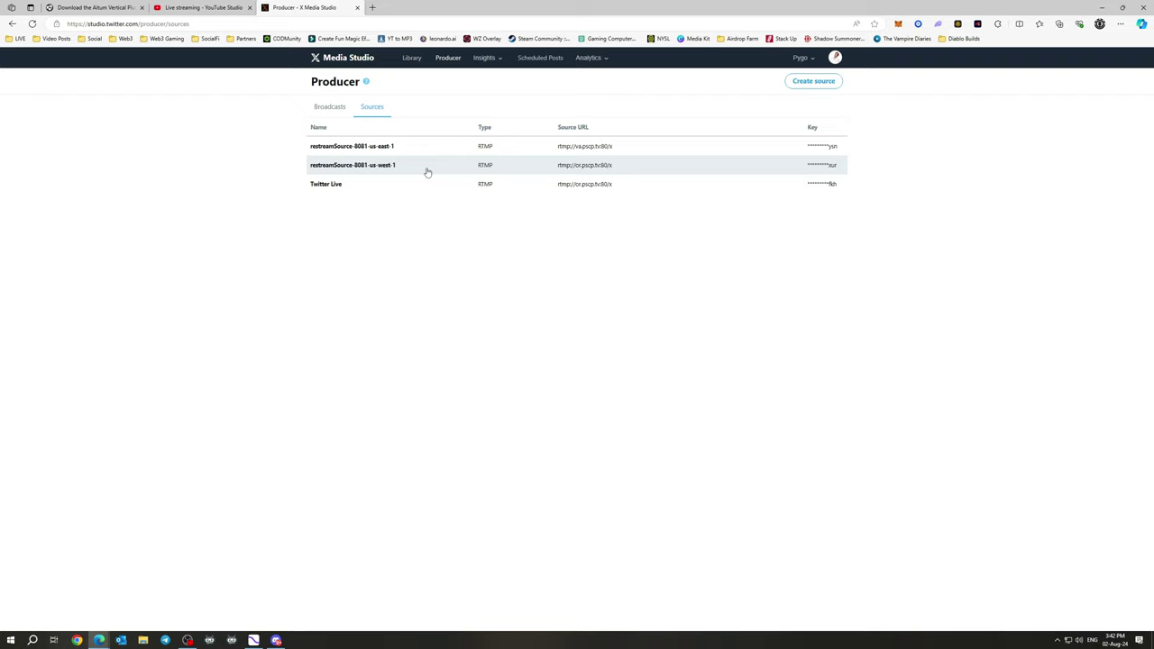
{"action": "left_click", "coordinate": [799, 84]}
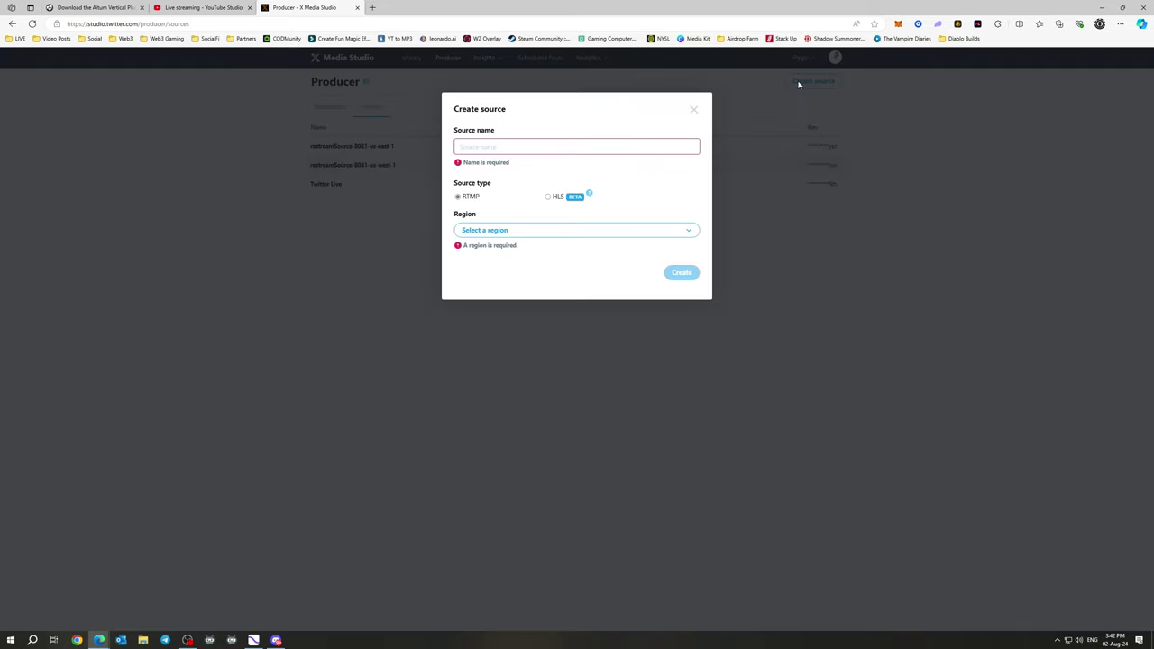
{"action": "left_click", "coordinate": [566, 149]}
{"action": "type", "text": "OBS LIVE"}
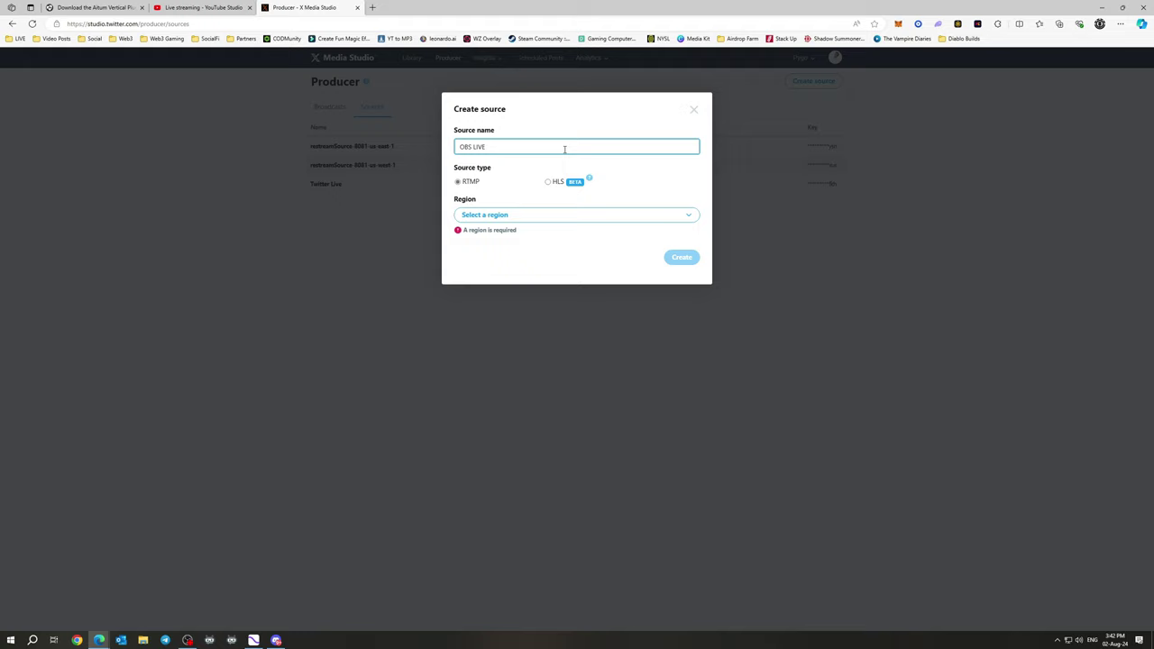
{"action": "left_click", "coordinate": [517, 215]}
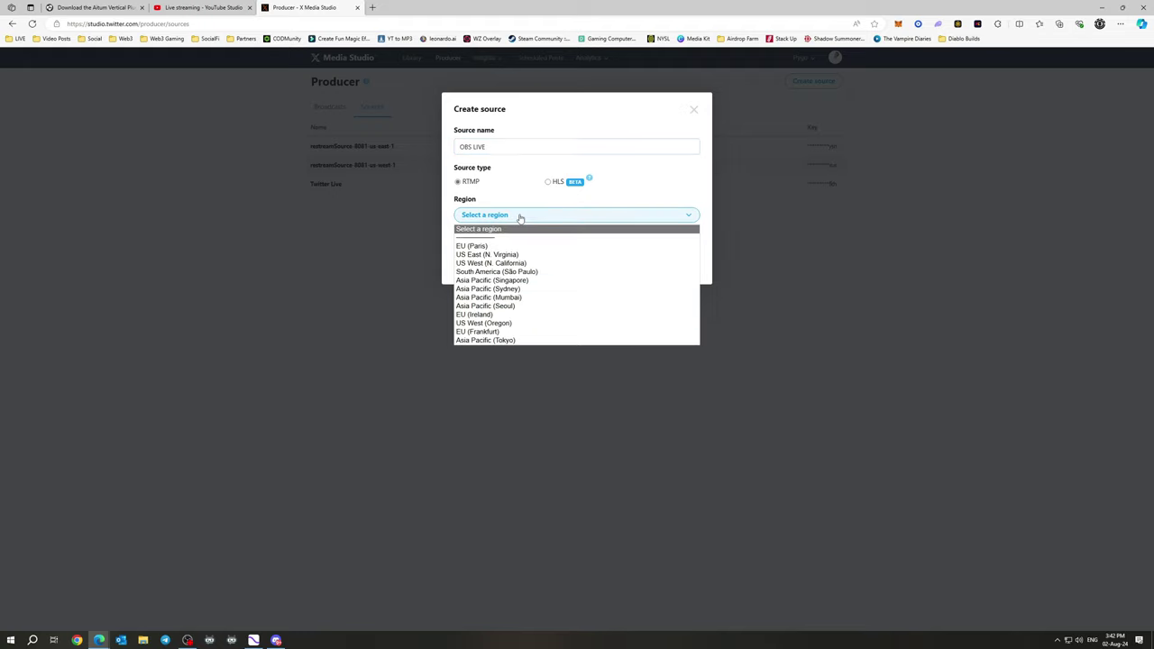
{"action": "left_click", "coordinate": [547, 263]}
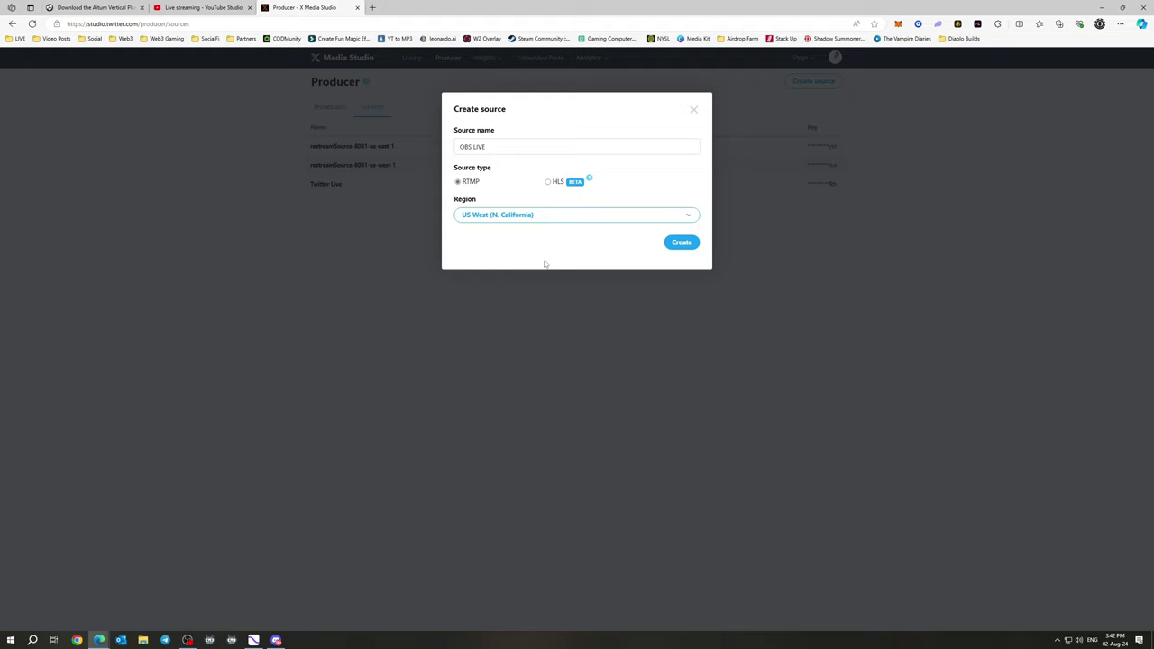
{"action": "left_click", "coordinate": [572, 216]}
{"action": "left_click", "coordinate": [526, 323]}
{"action": "left_click", "coordinate": [688, 244]}
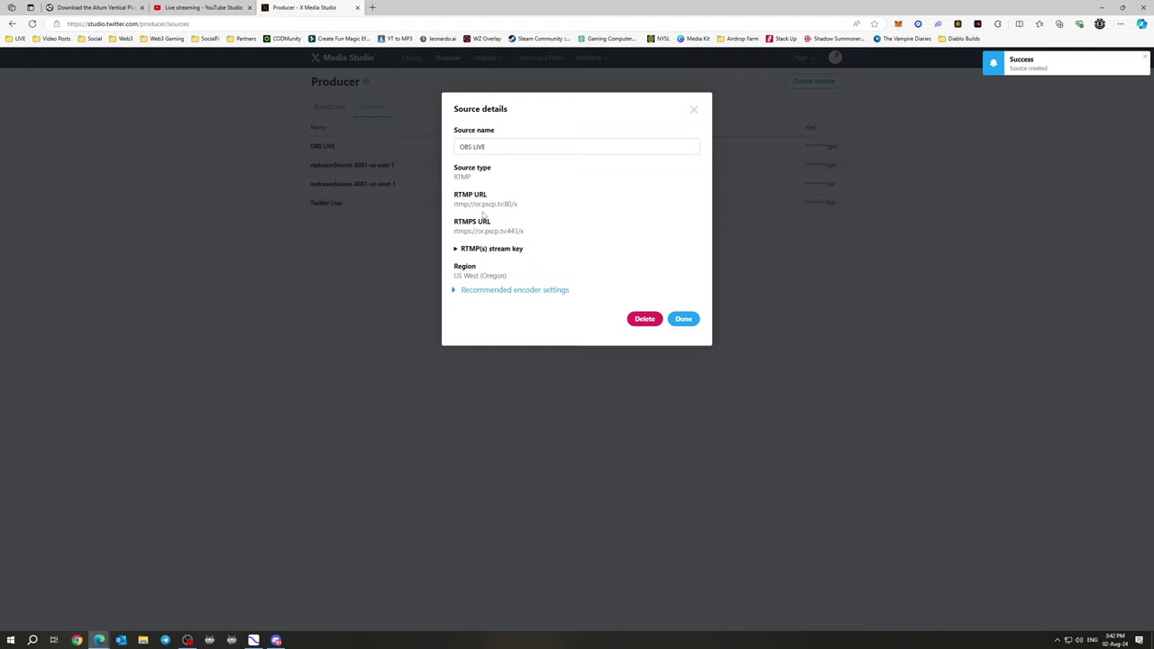
Select the OBS LIVE source's RTMP URL, then reveal and select its RTMP(s) stream key.
{"action": "left_click_drag", "start_coordinate": [521, 206], "coordinate": [452, 210]}
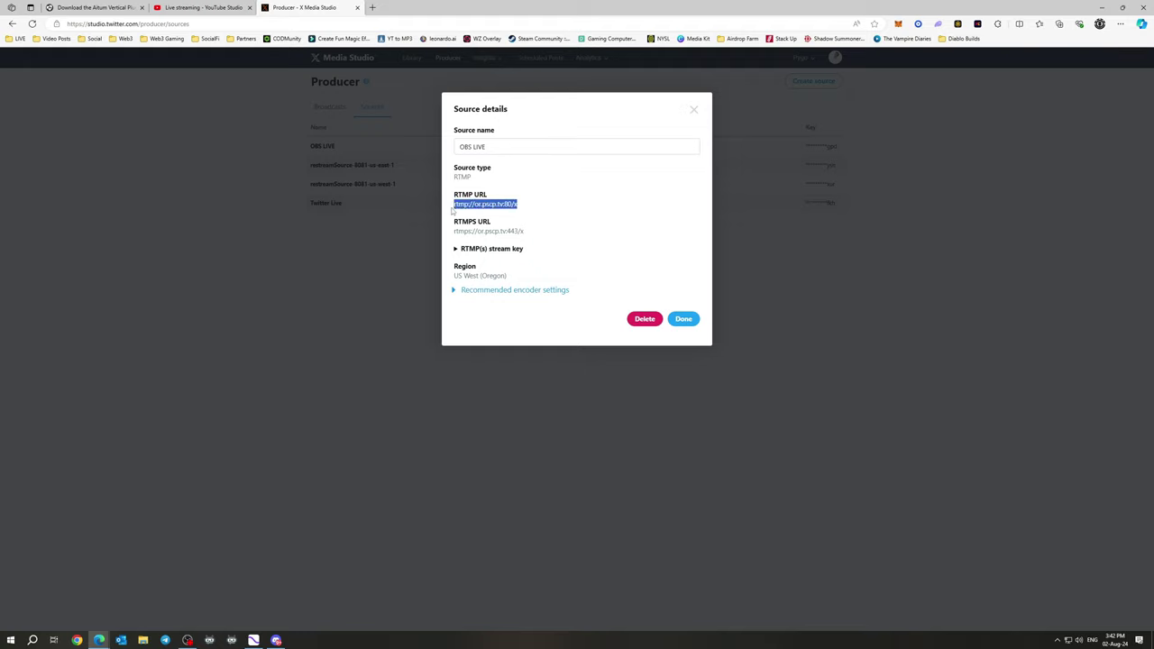
{"action": "left_click", "coordinate": [539, 234]}
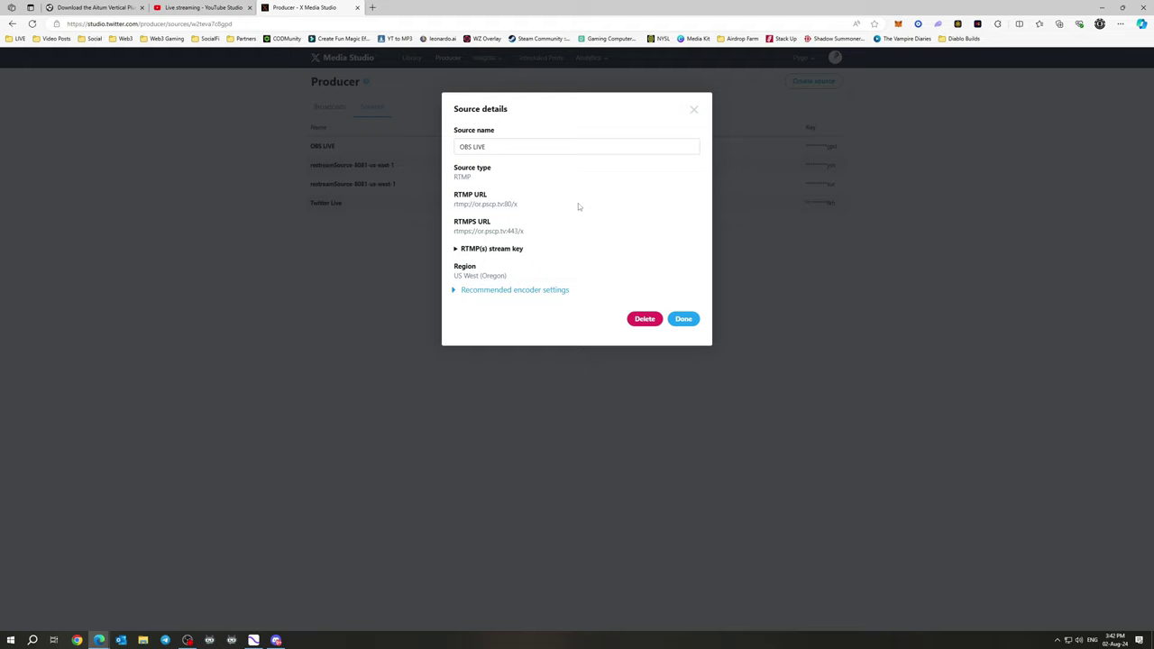
{"action": "left_click_drag", "start_coordinate": [521, 206], "coordinate": [449, 206]}
{"action": "left_click", "coordinate": [531, 211]}
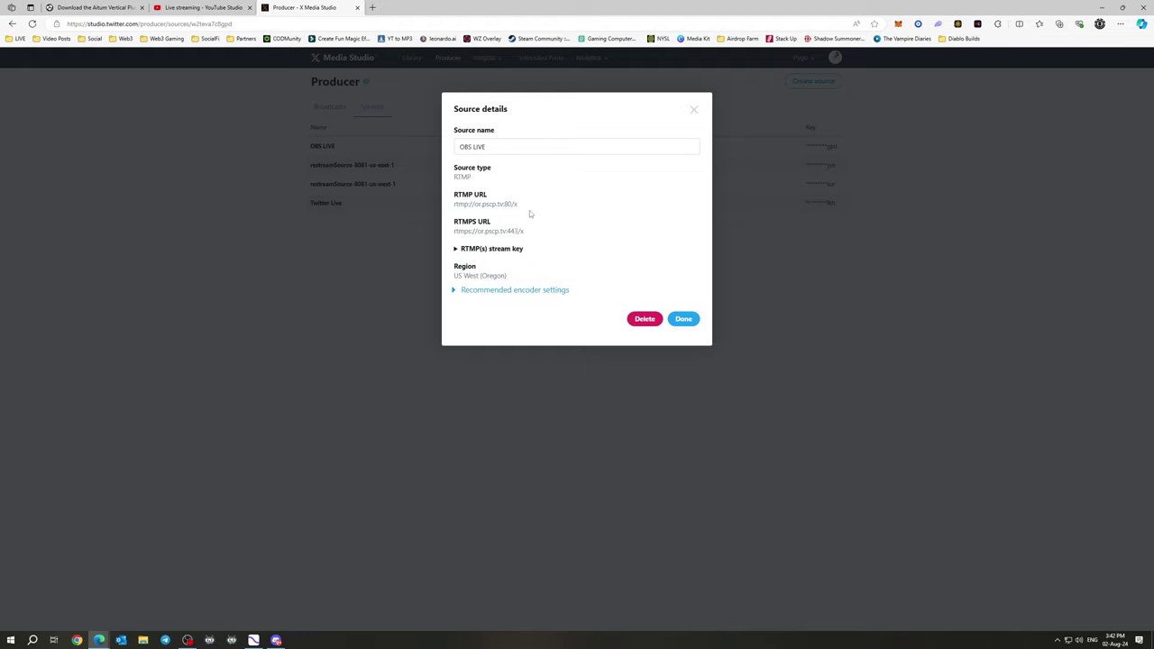
{"action": "left_click", "coordinate": [456, 249]}
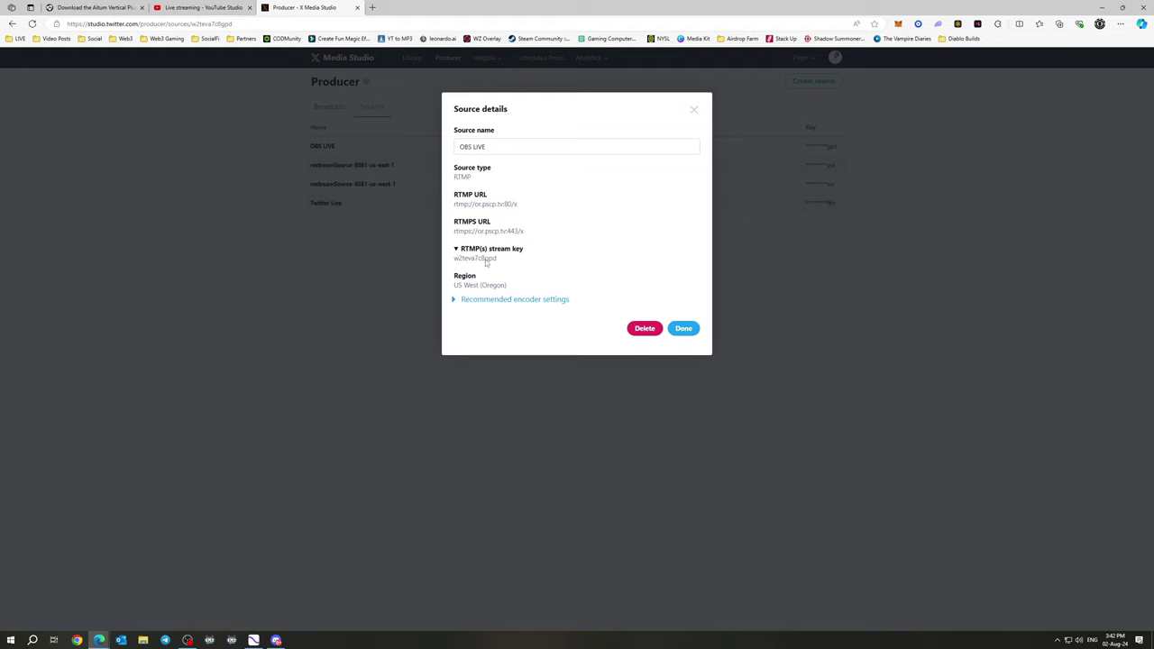
{"action": "mouse_move", "coordinate": [502, 260]}
{"action": "left_mouse_down"}
{"action": "mouse_move", "coordinate": [448, 255]}
{"action": "mouse_move", "coordinate": [485, 261]}
{"action": "left_mouse_up"}
{"action": "left_click", "coordinate": [465, 260]}
{"action": "left_click", "coordinate": [499, 262]}
{"action": "left_click_drag", "start_coordinate": [510, 206], "coordinate": [452, 205]}
{"action": "double_click", "coordinate": [474, 249]}
Check the X (Twitter) stream key field in OBS, then delete the OBS LIVE source.
{"action": "left_click", "coordinate": [188, 640]}
{"action": "left_click", "coordinate": [532, 310]}
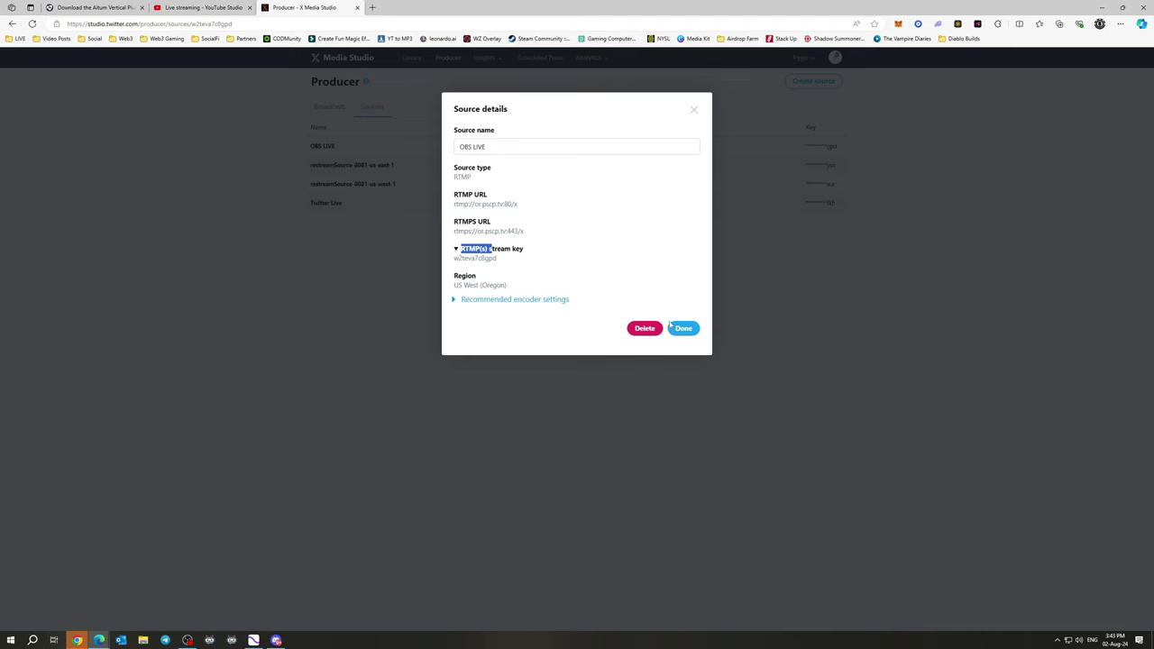
{"action": "left_click", "coordinate": [651, 330]}
{"action": "left_click", "coordinate": [678, 364]}
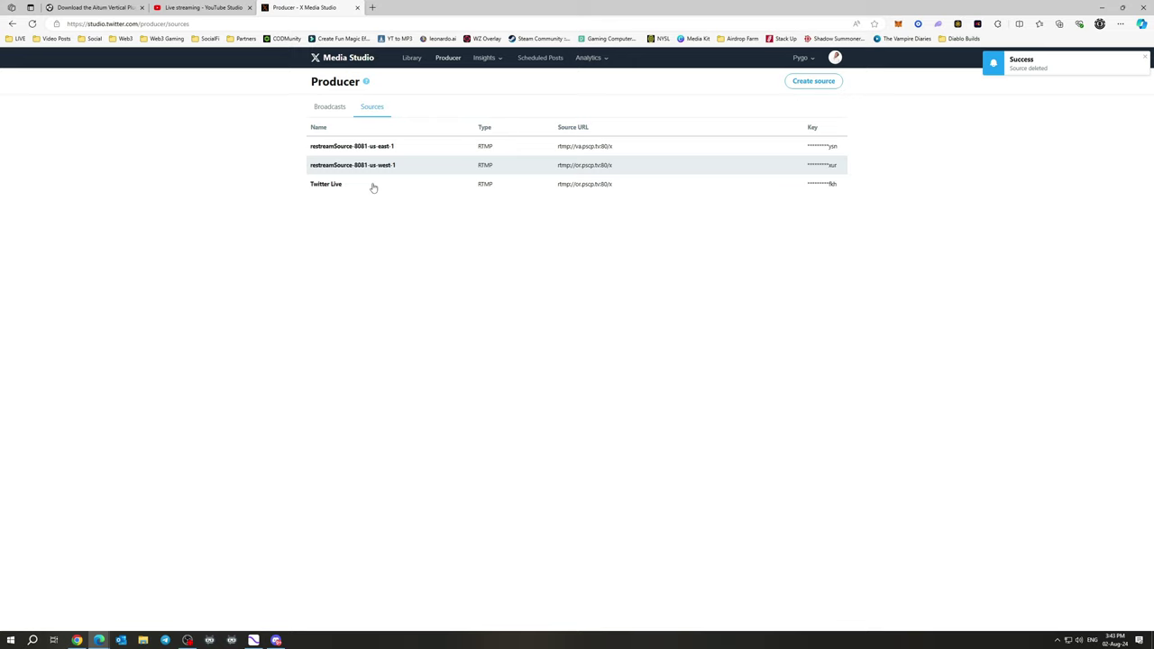
Review and close the Twitter Live source details, then begin a new broadcast.
{"action": "left_click", "coordinate": [632, 187]}
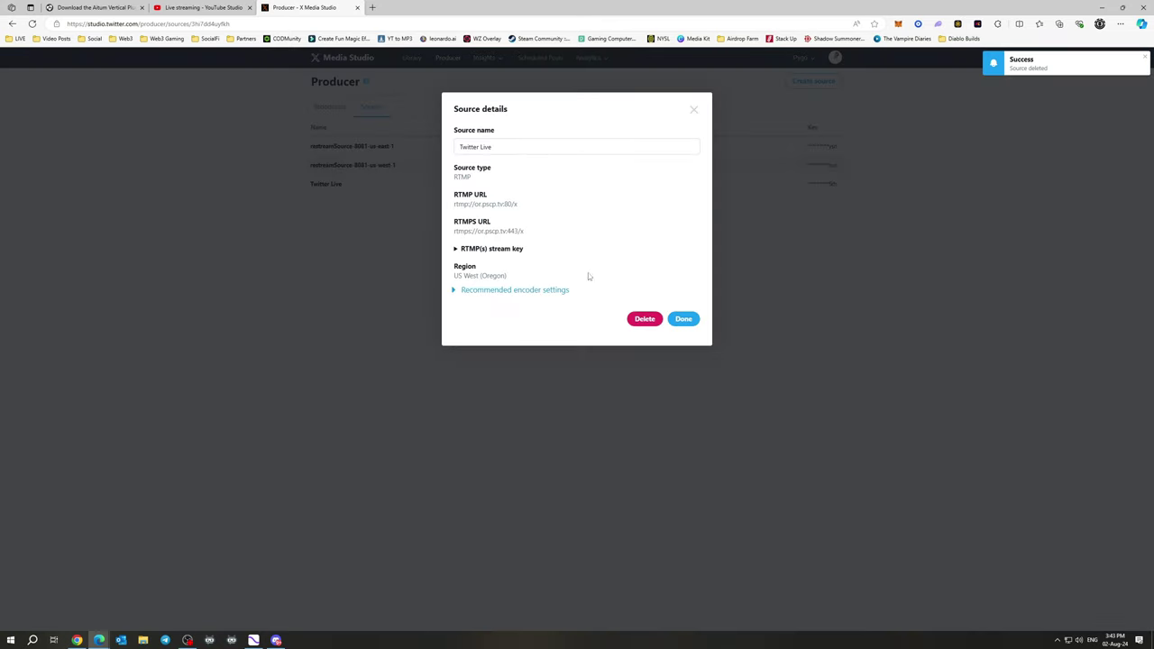
{"action": "left_click", "coordinate": [684, 319]}
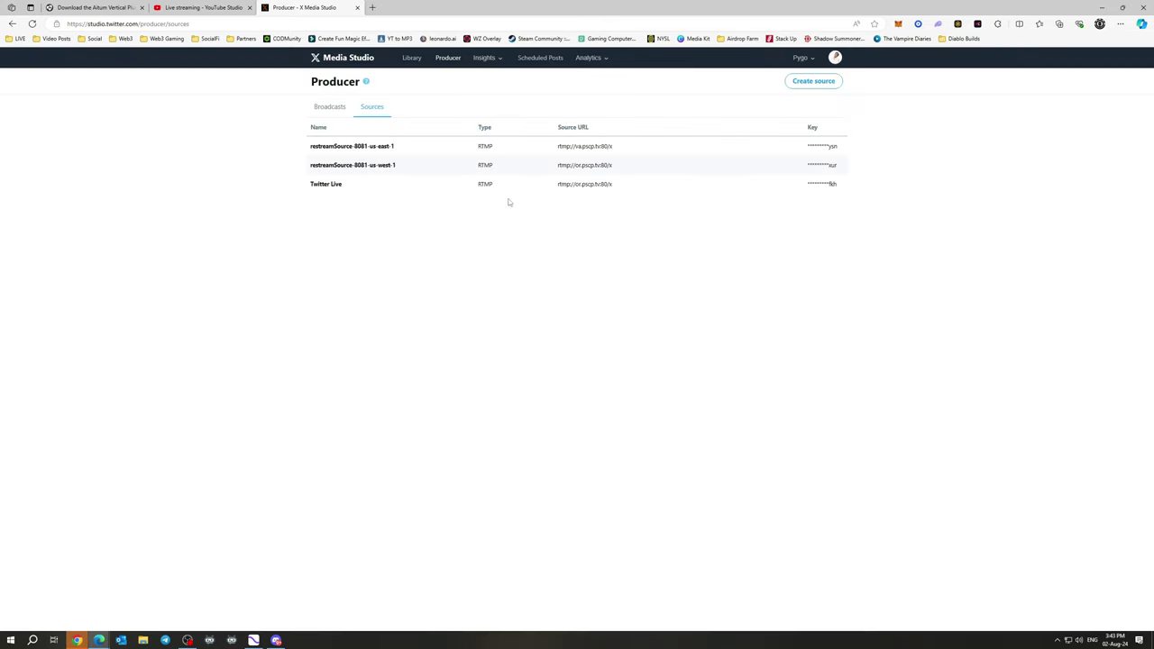
{"action": "left_click", "coordinate": [330, 108]}
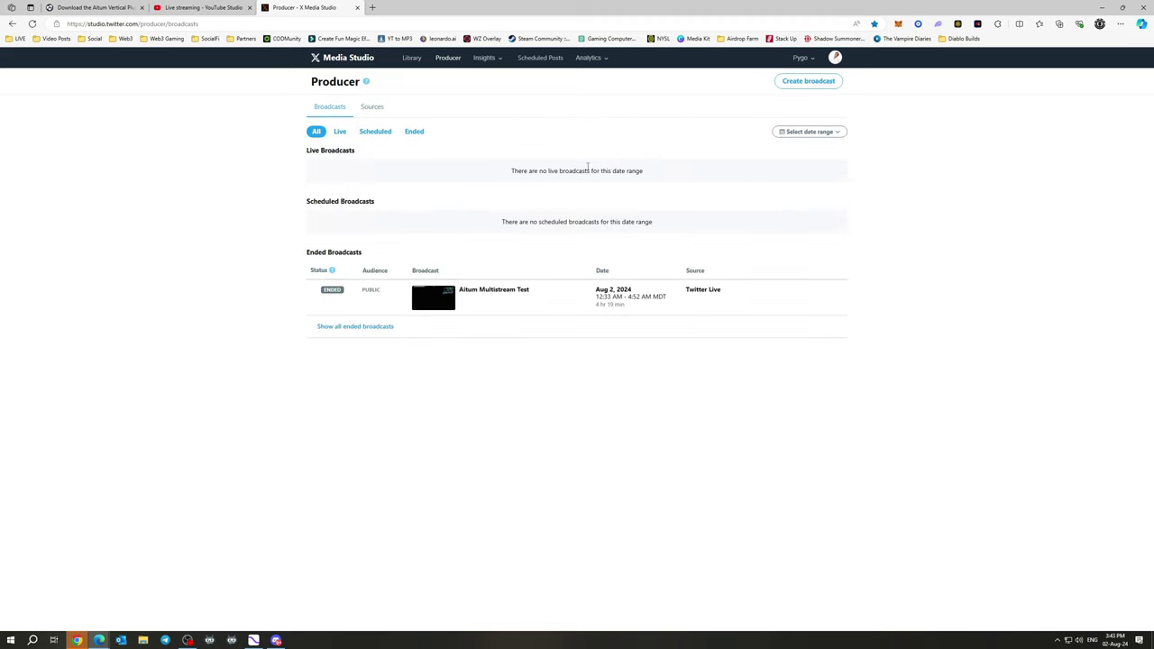
{"action": "left_click", "coordinate": [794, 85]}
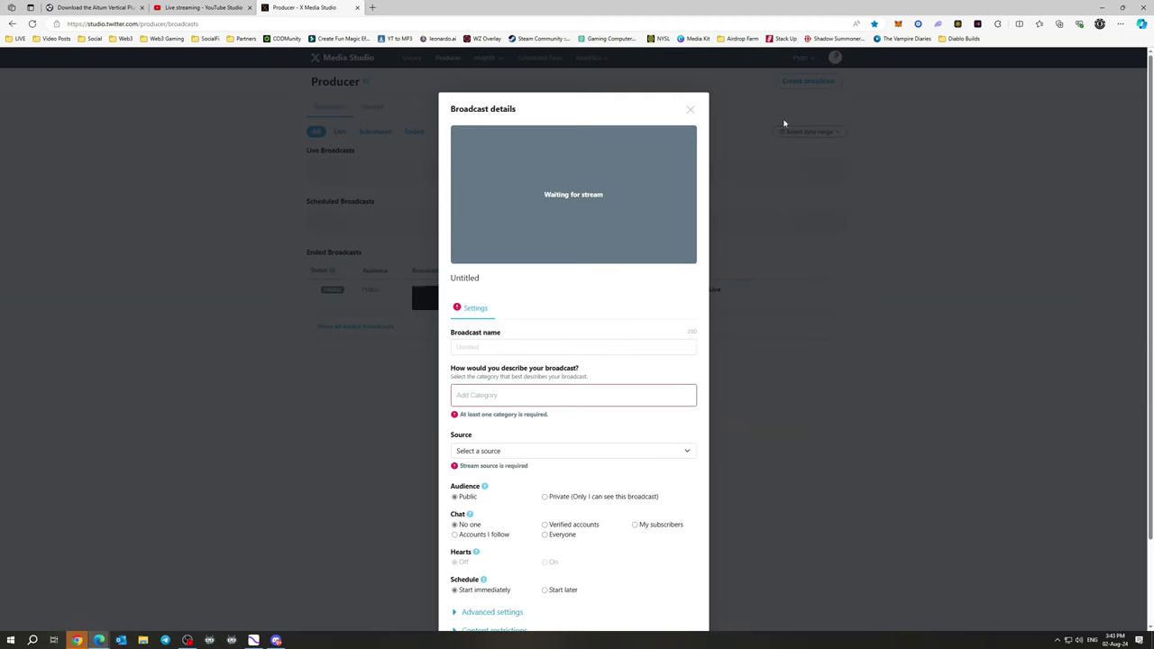
Name the broadcast 'Big Time', with category Music and source Twitter Live.
{"action": "left_click", "coordinate": [541, 347]}
{"action": "left_click", "coordinate": [533, 394]}
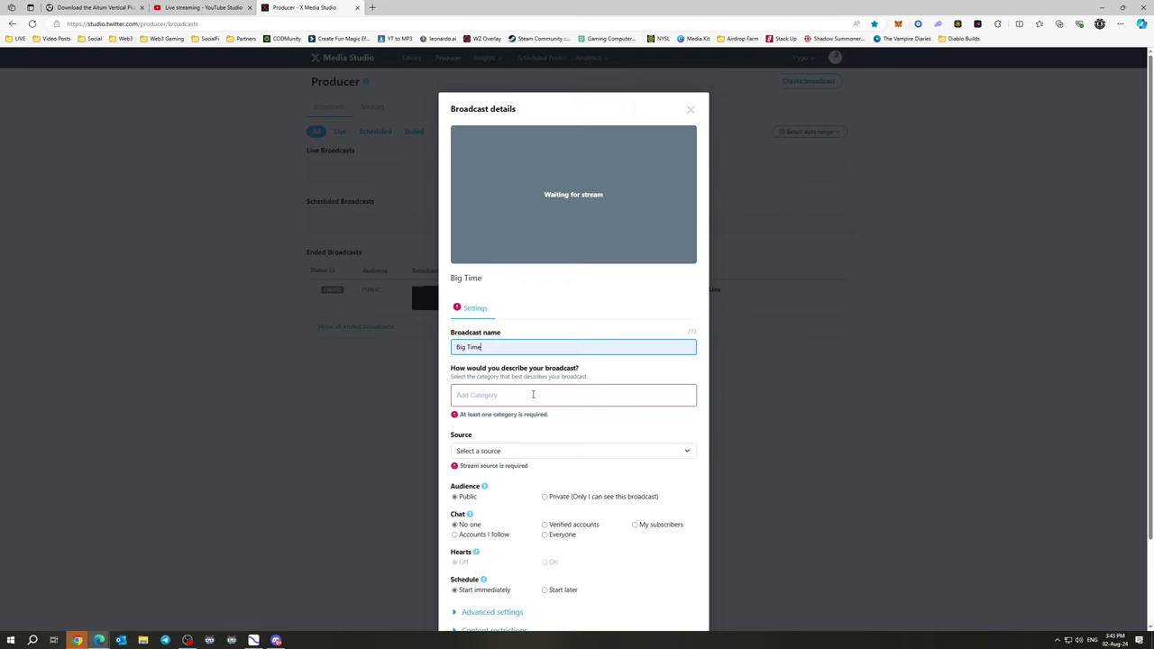
{"action": "left_click", "coordinate": [533, 394]}
{"action": "left_click", "coordinate": [532, 286]}
{"action": "left_click", "coordinate": [527, 436]}
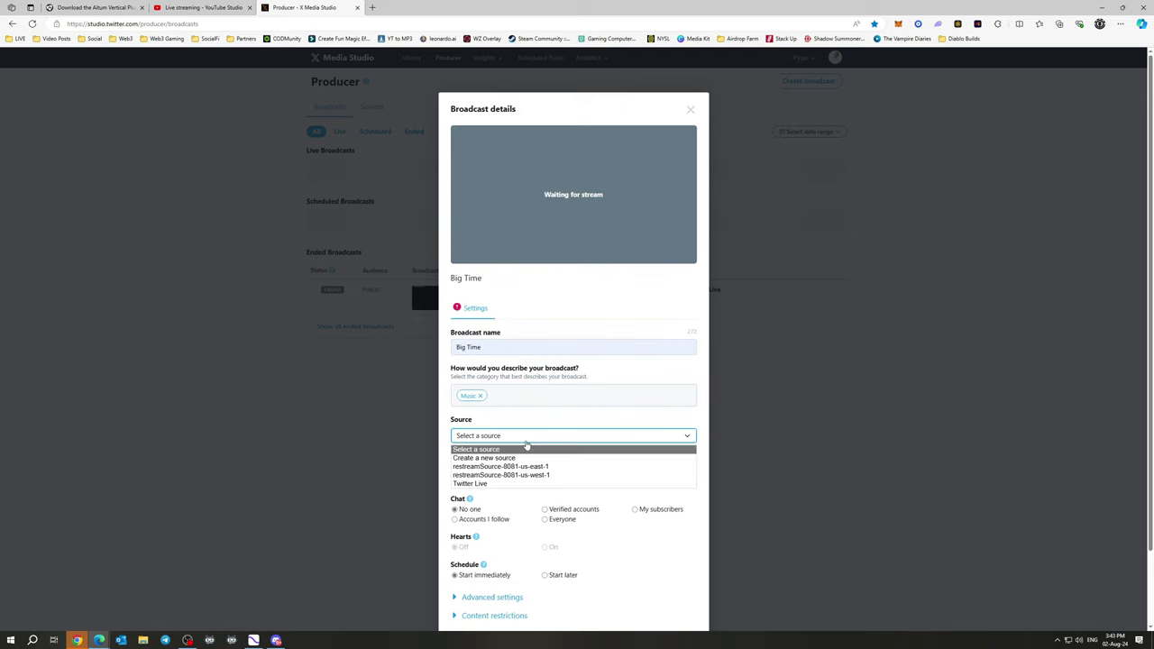
{"action": "left_click", "coordinate": [505, 484]}
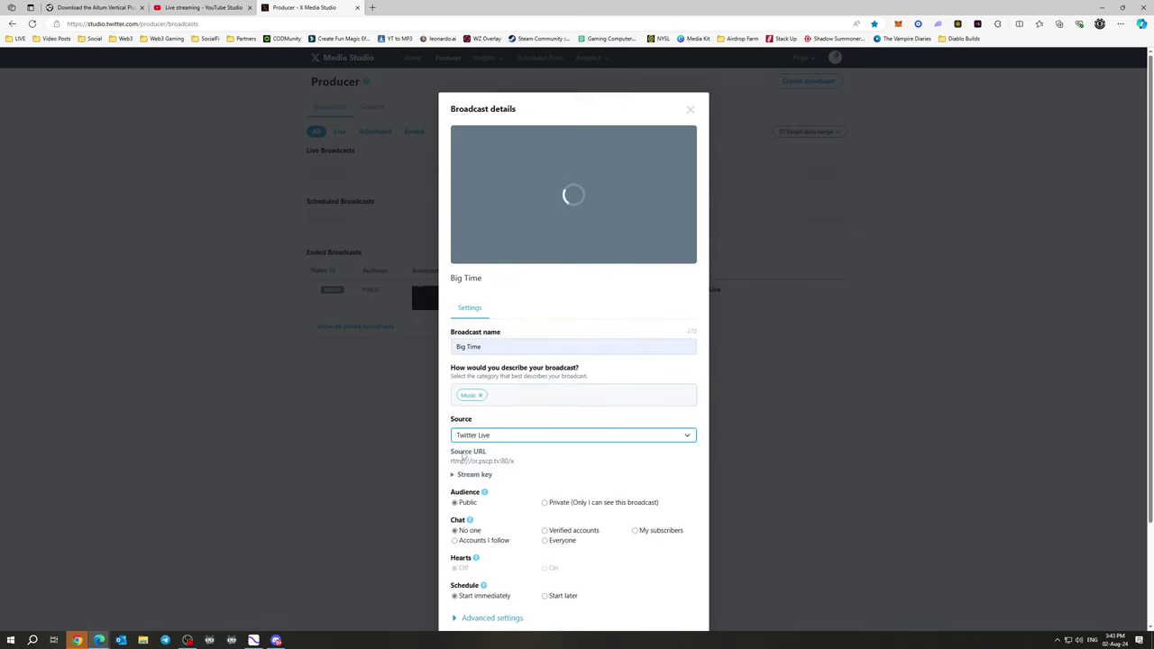
Expand and collapse the advanced settings, content restrictions and recommended encoder settings.
{"action": "scroll", "coordinate": [451, 424], "scroll_direction": "down", "scroll_amount": 1}
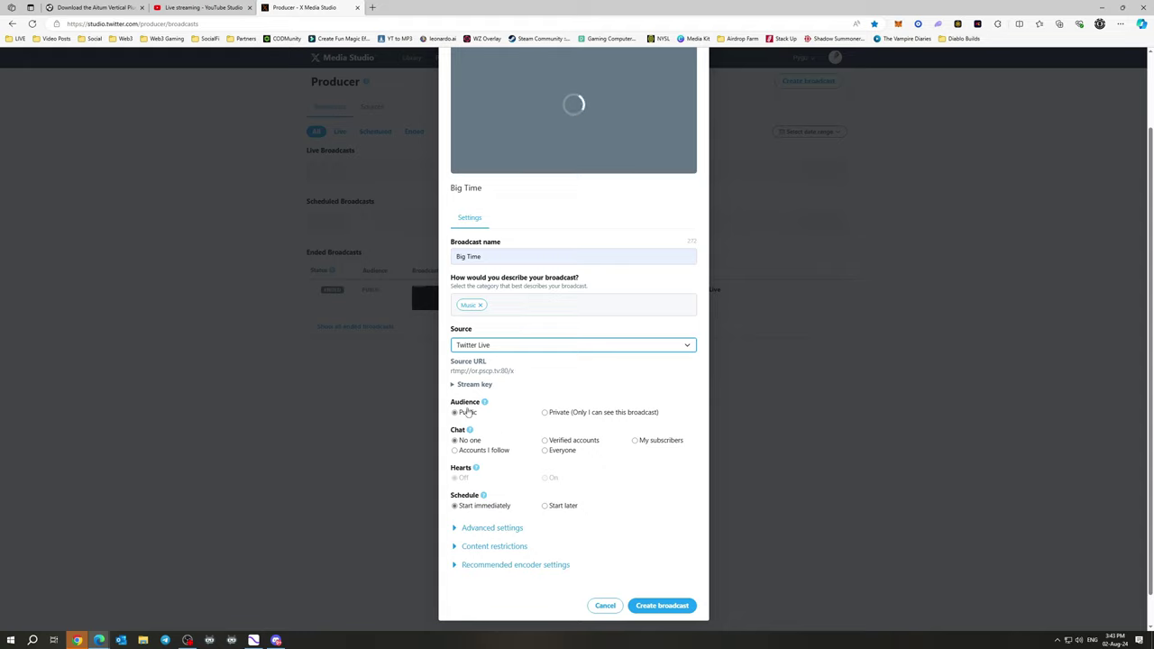
{"action": "left_click", "coordinate": [456, 530]}
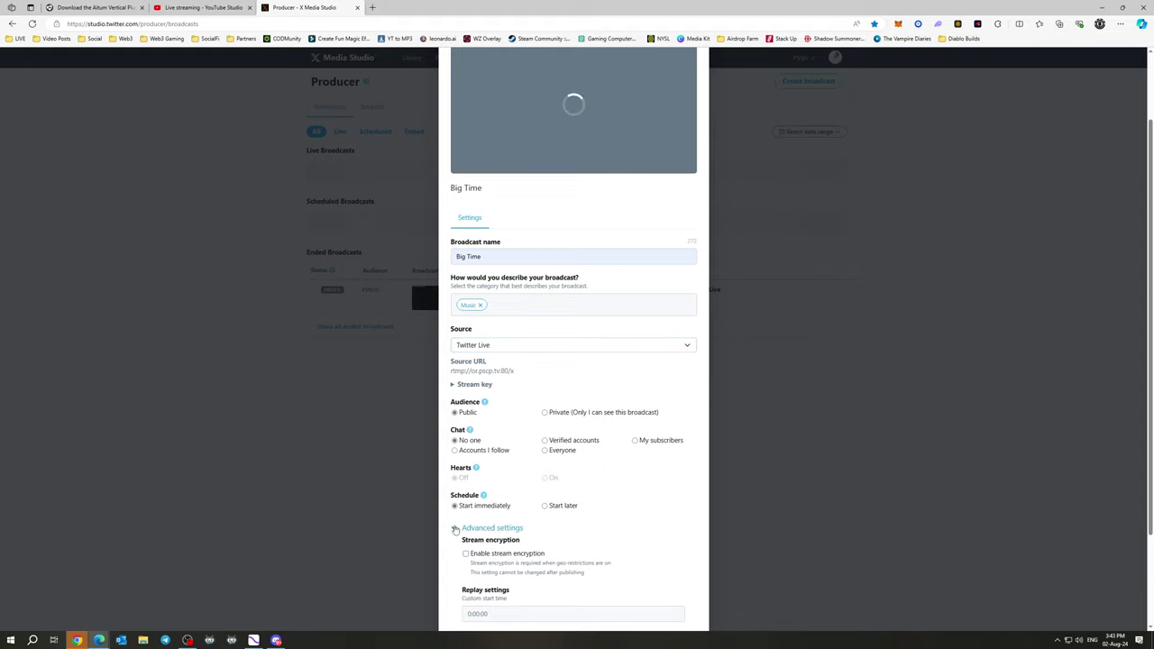
{"action": "left_click", "coordinate": [455, 530]}
{"action": "left_click", "coordinate": [459, 547]}
{"action": "left_click", "coordinate": [458, 548]}
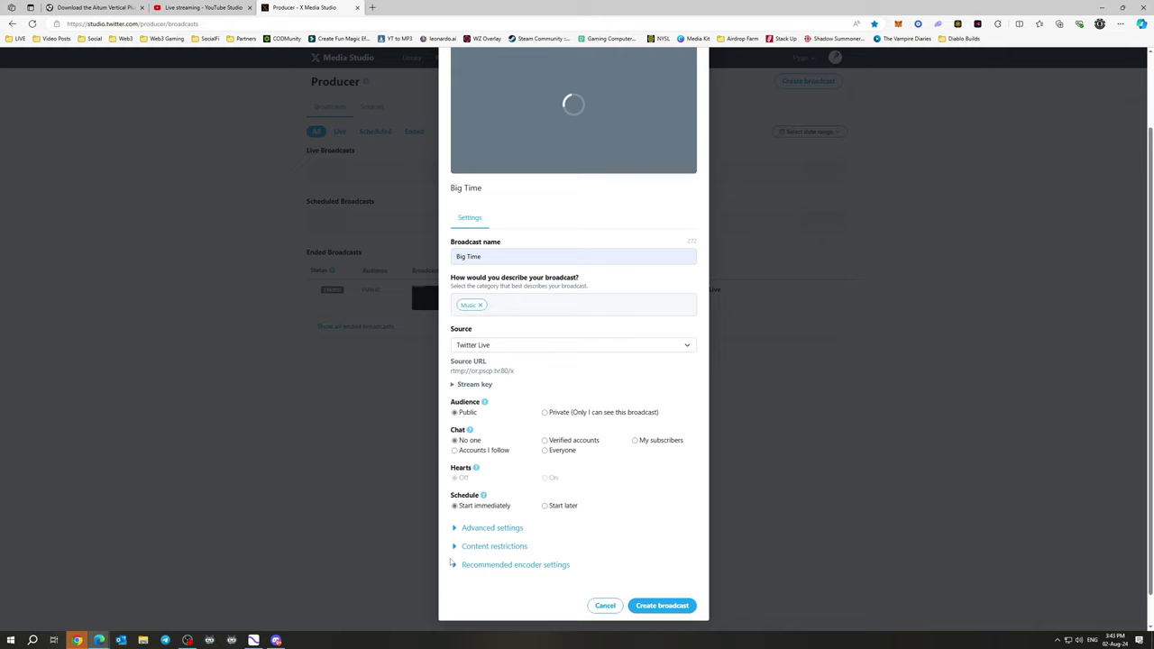
{"action": "left_click", "coordinate": [454, 564]}
{"action": "left_click", "coordinate": [454, 565]}
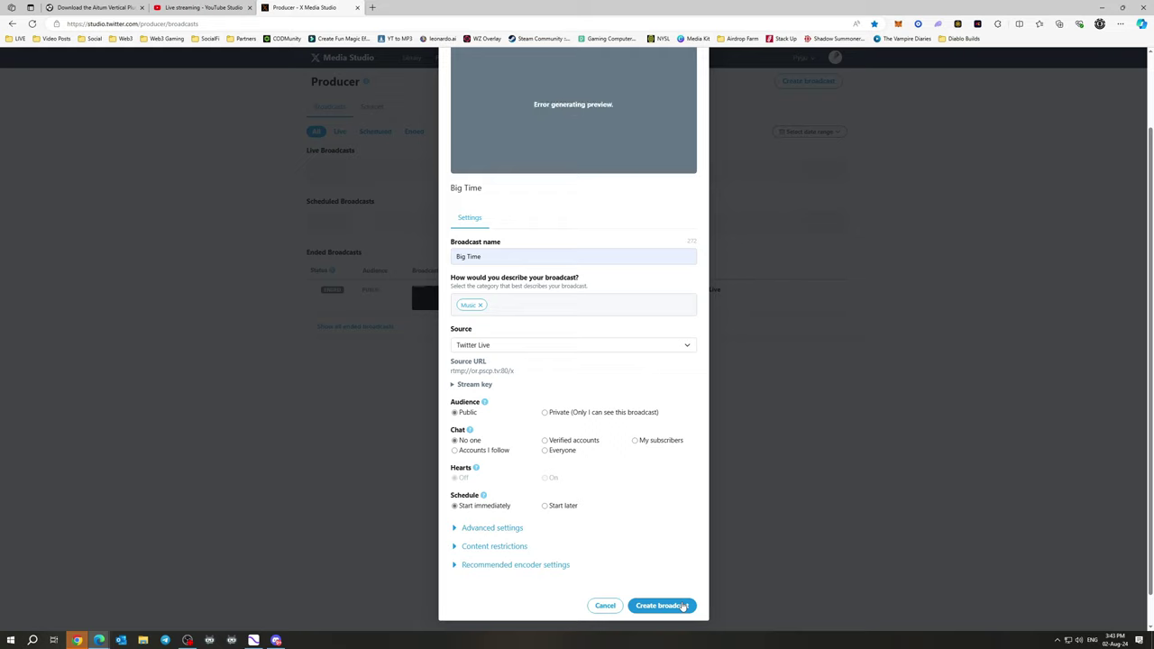
Cancel the Big Time broadcast and start a Twitch output on the Asia: Taipei, Taiwan server.
{"action": "left_click", "coordinate": [606, 604]}
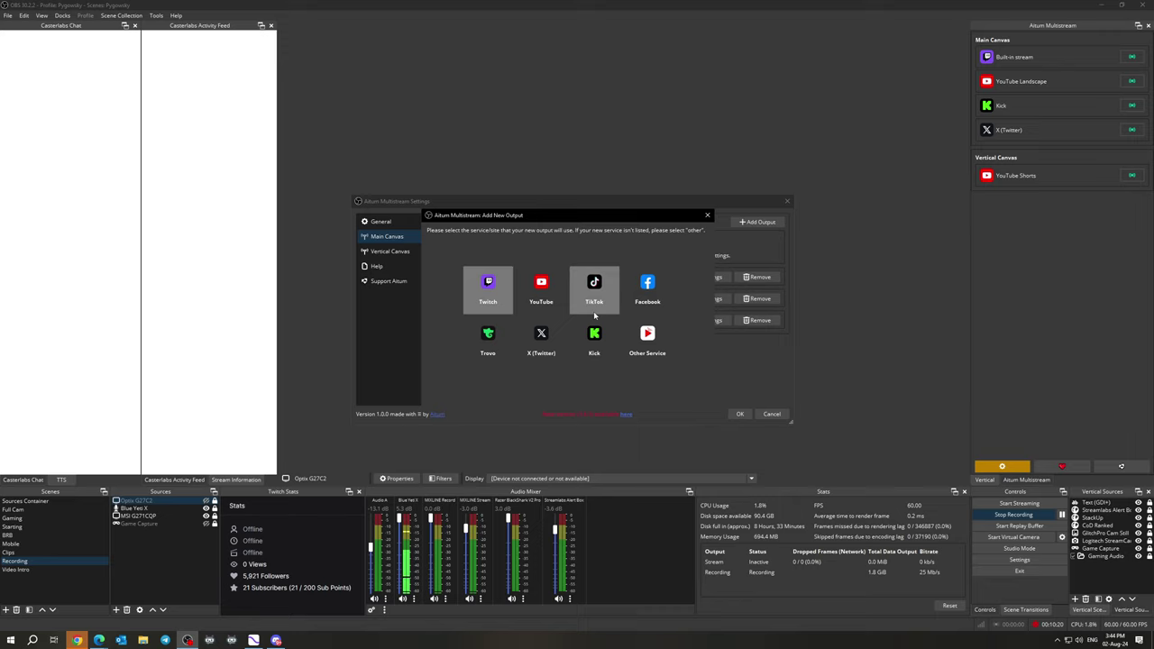
{"action": "left_click", "coordinate": [489, 283]}
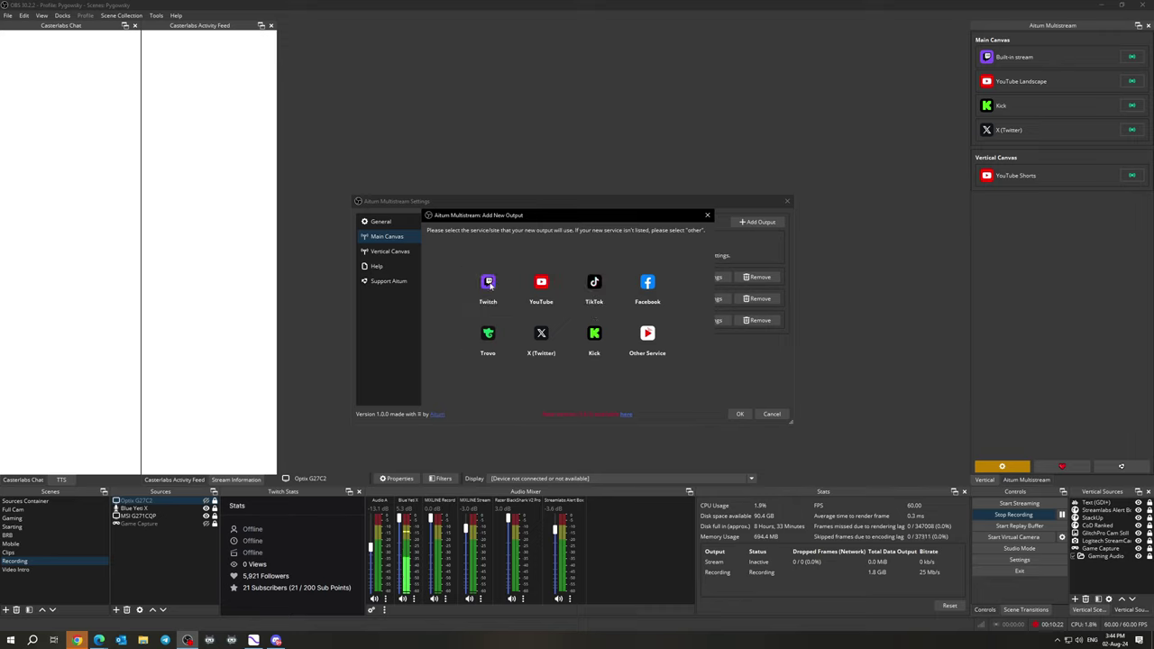
{"action": "left_click", "coordinate": [554, 266]}
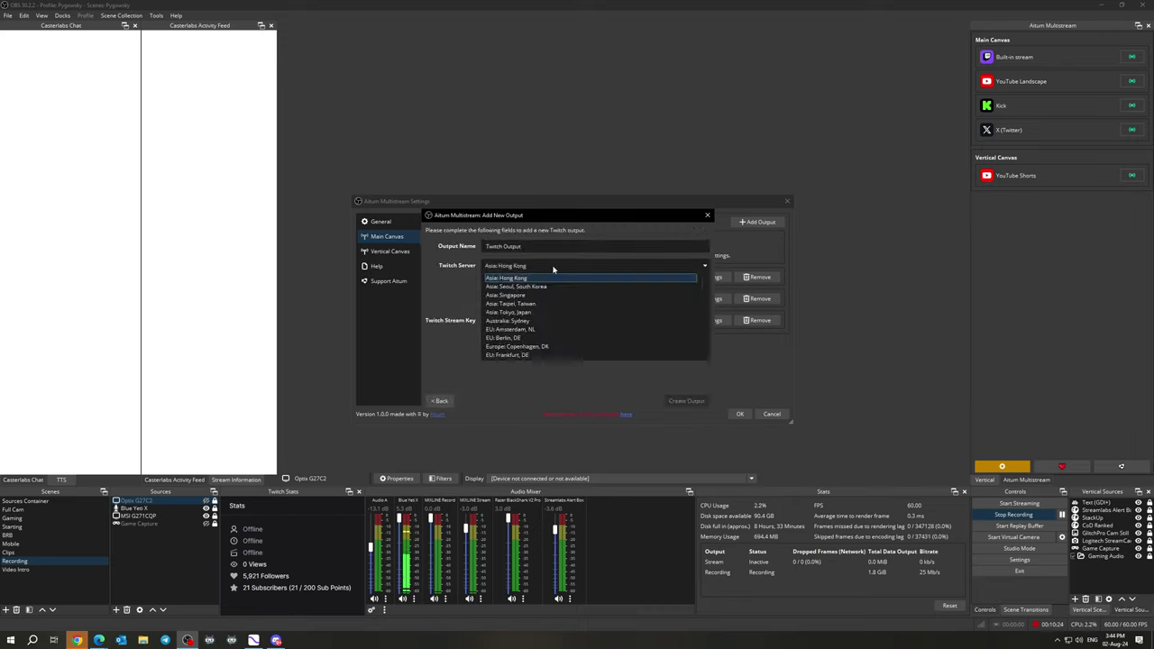
{"action": "left_click", "coordinate": [541, 304]}
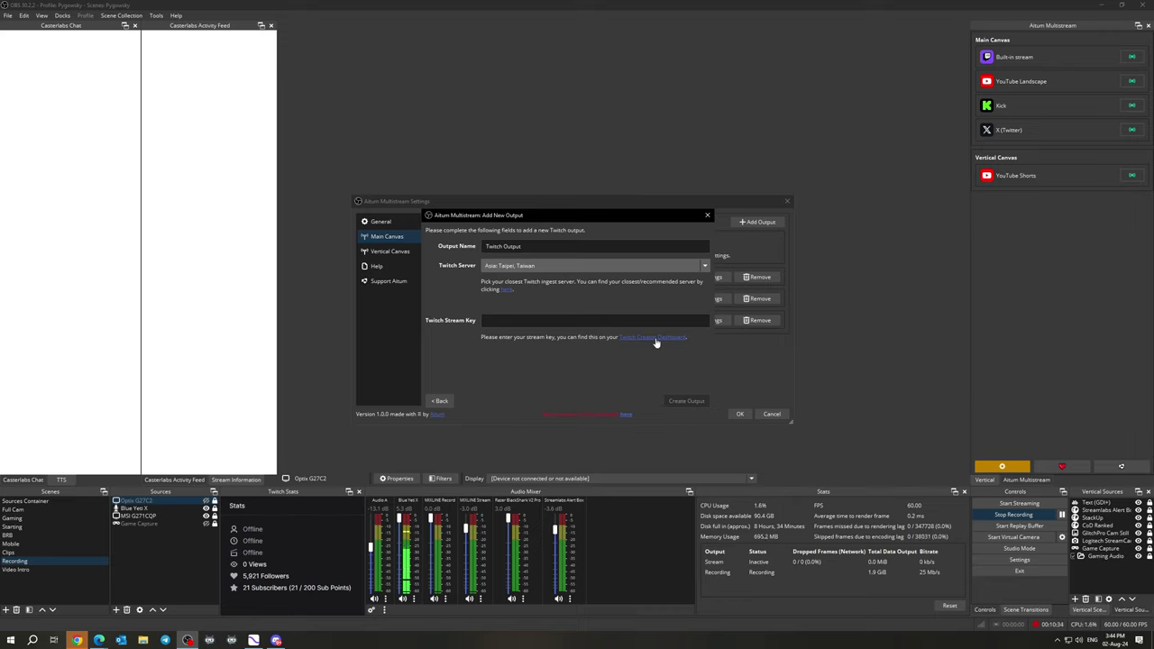
Close the Add New Output dialog and Aitum Multistream settings without adding the Twitch output.
{"action": "left_click", "coordinate": [707, 215]}
{"action": "left_click", "coordinate": [772, 414]}
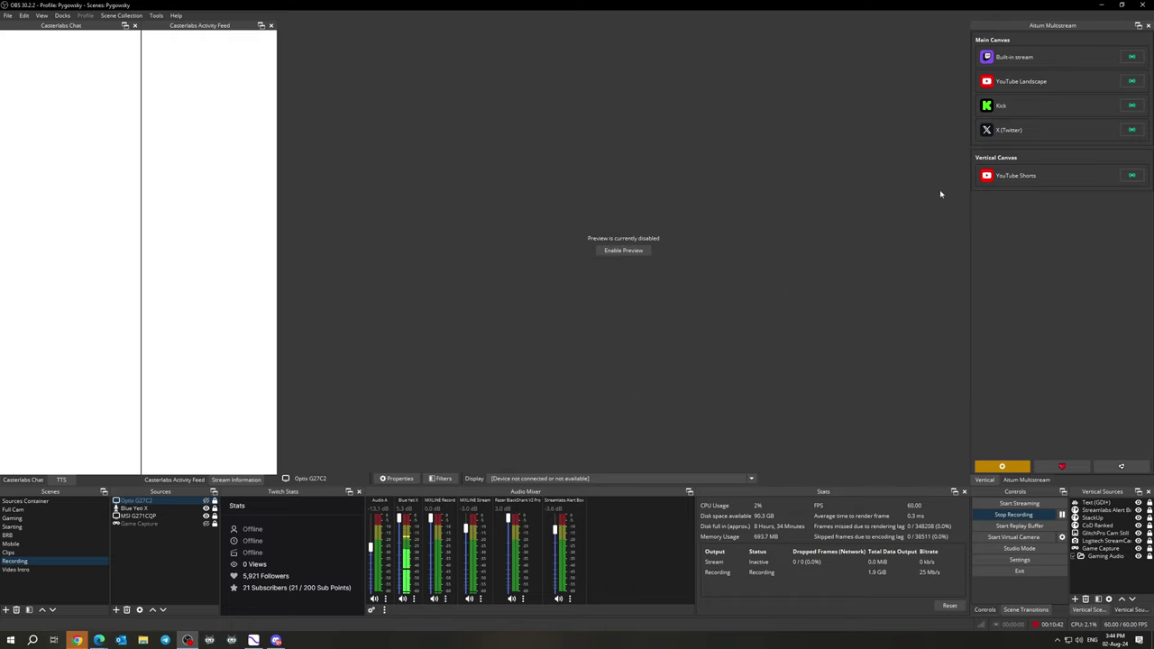